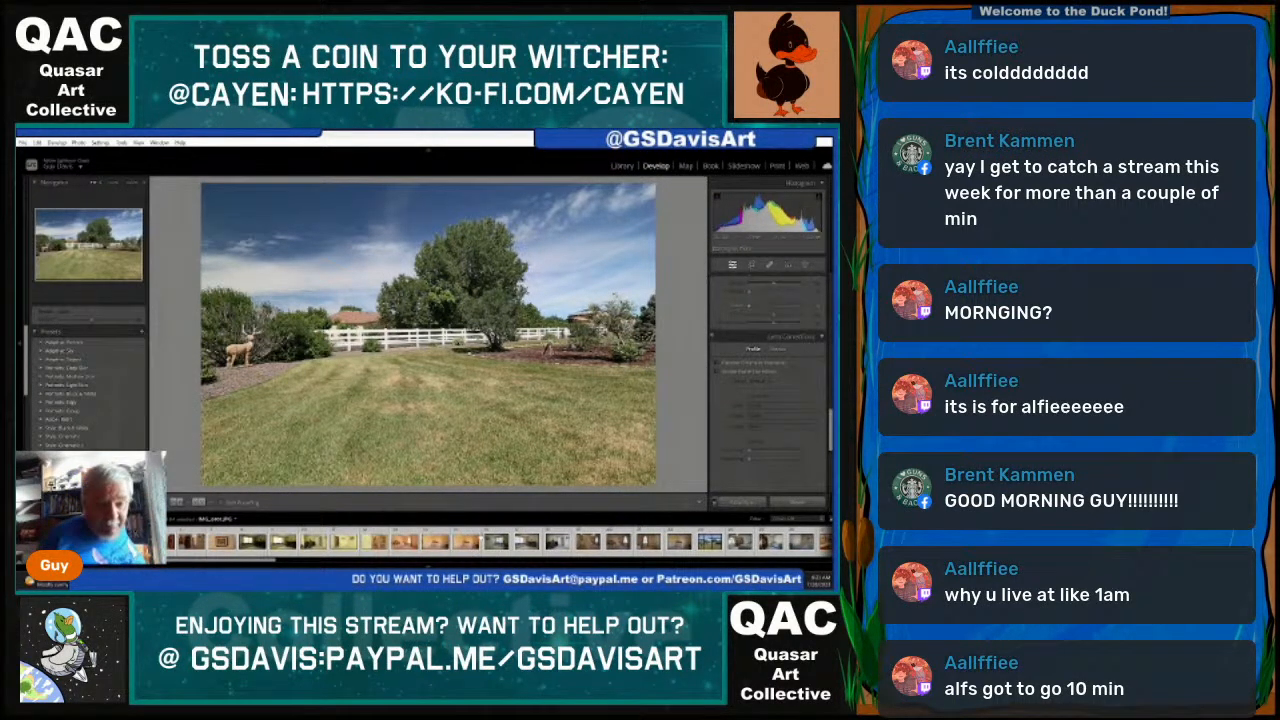
# Paste the copied lens correction settings onto the backyard lawn photo and the front entry photo.
pyautogui.click(481, 540)
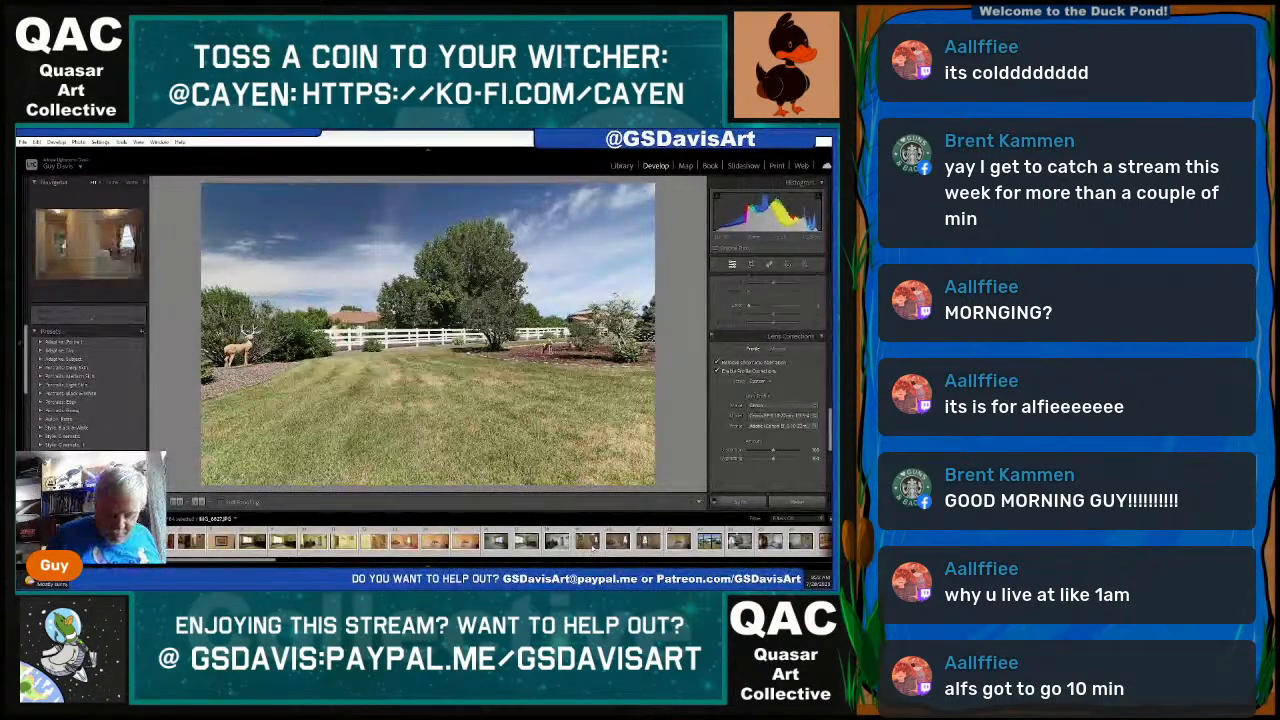
pyautogui.click(588, 541)
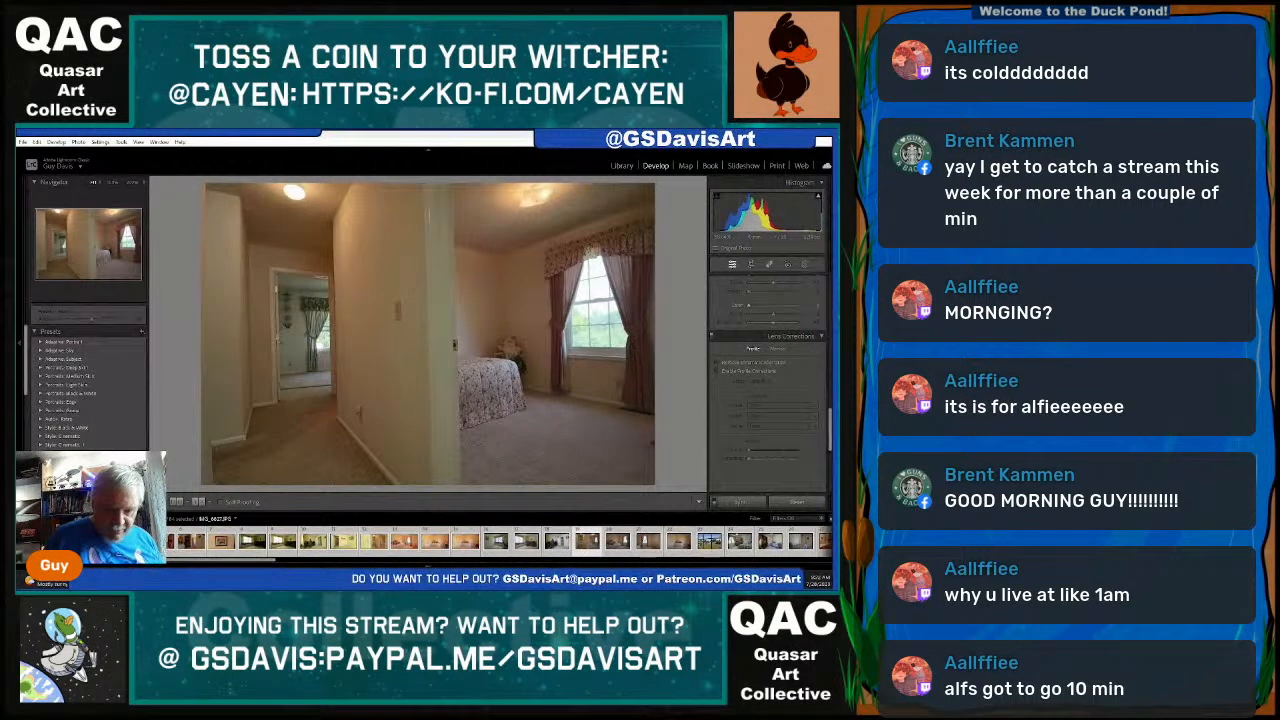
pyautogui.press('Right')
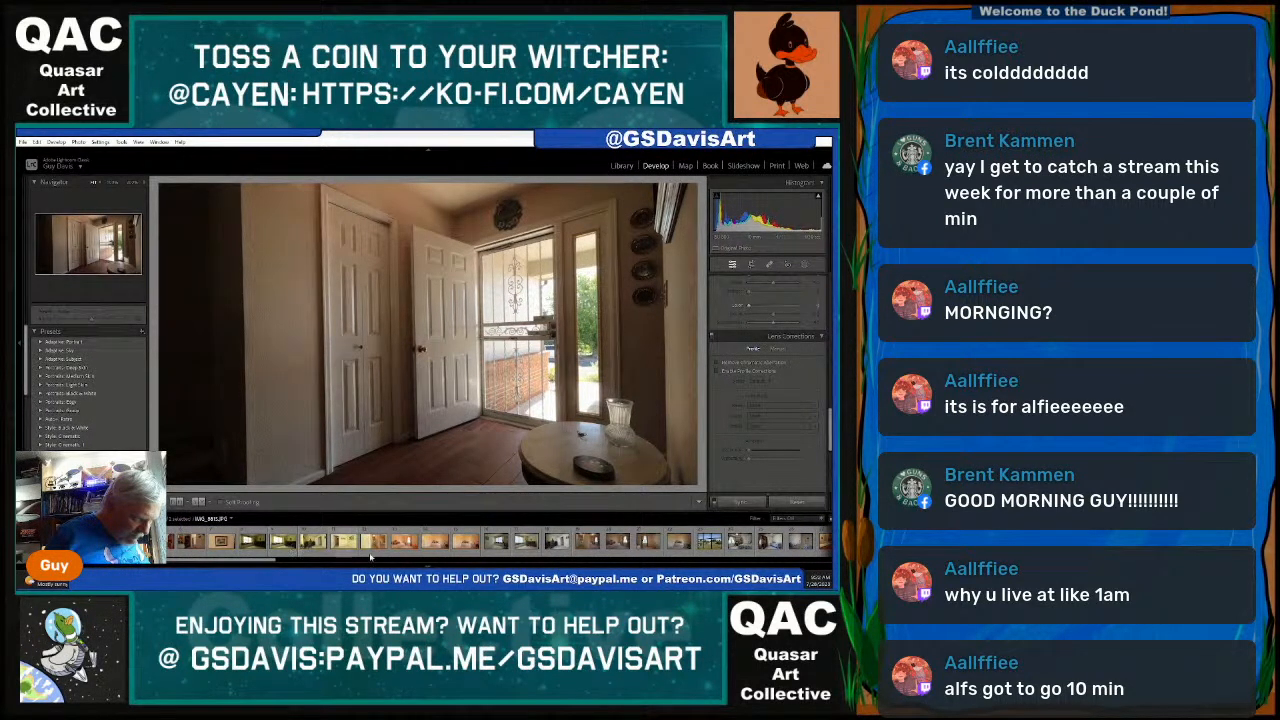
pyautogui.keyDown('shift'); pyautogui.click(619, 544); pyautogui.keyUp('shift')
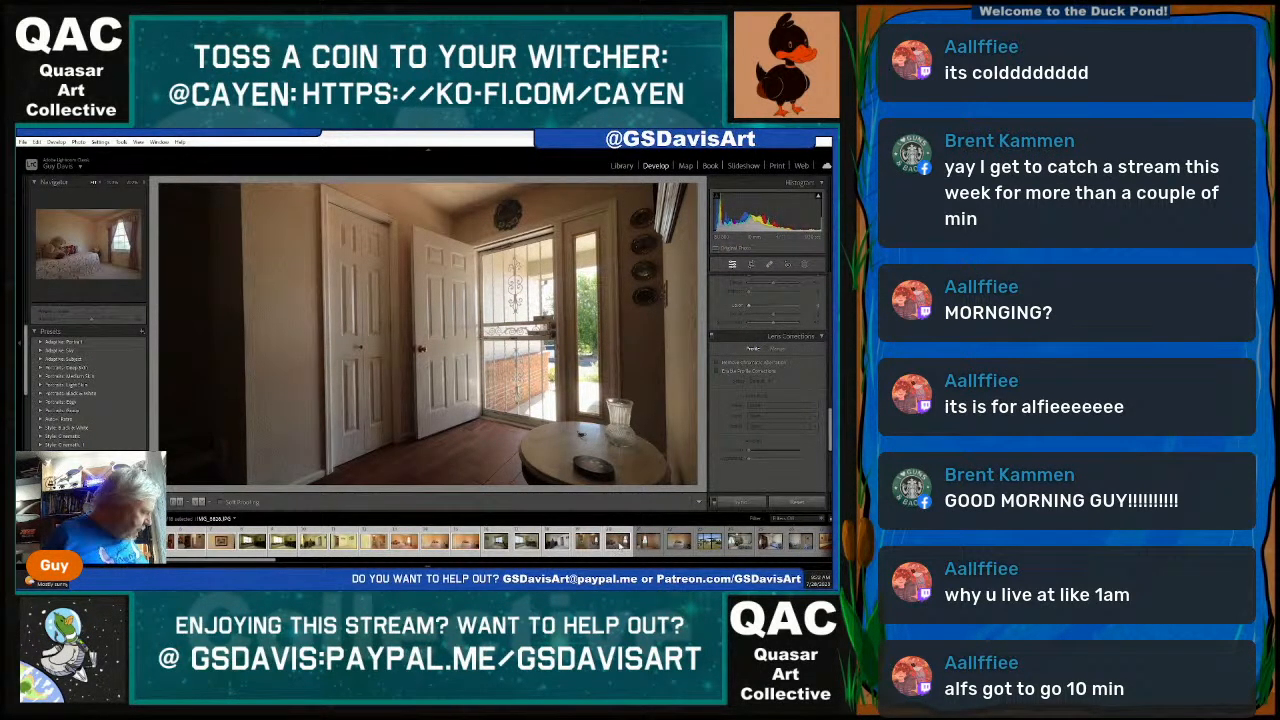
pyautogui.hotkey('ctrl', 'v')
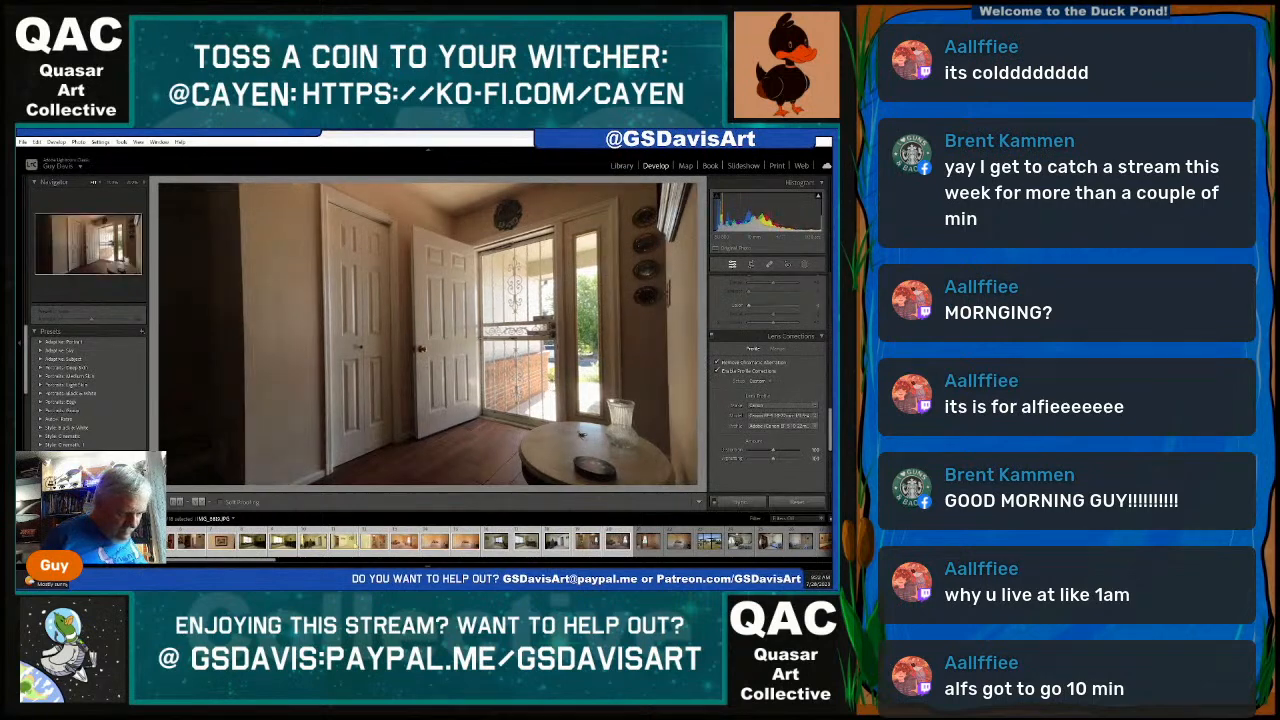
# Apply the copied lens corrections to the yellow room photo and the living room photo with the dark sofa back.
pyautogui.click(348, 543)
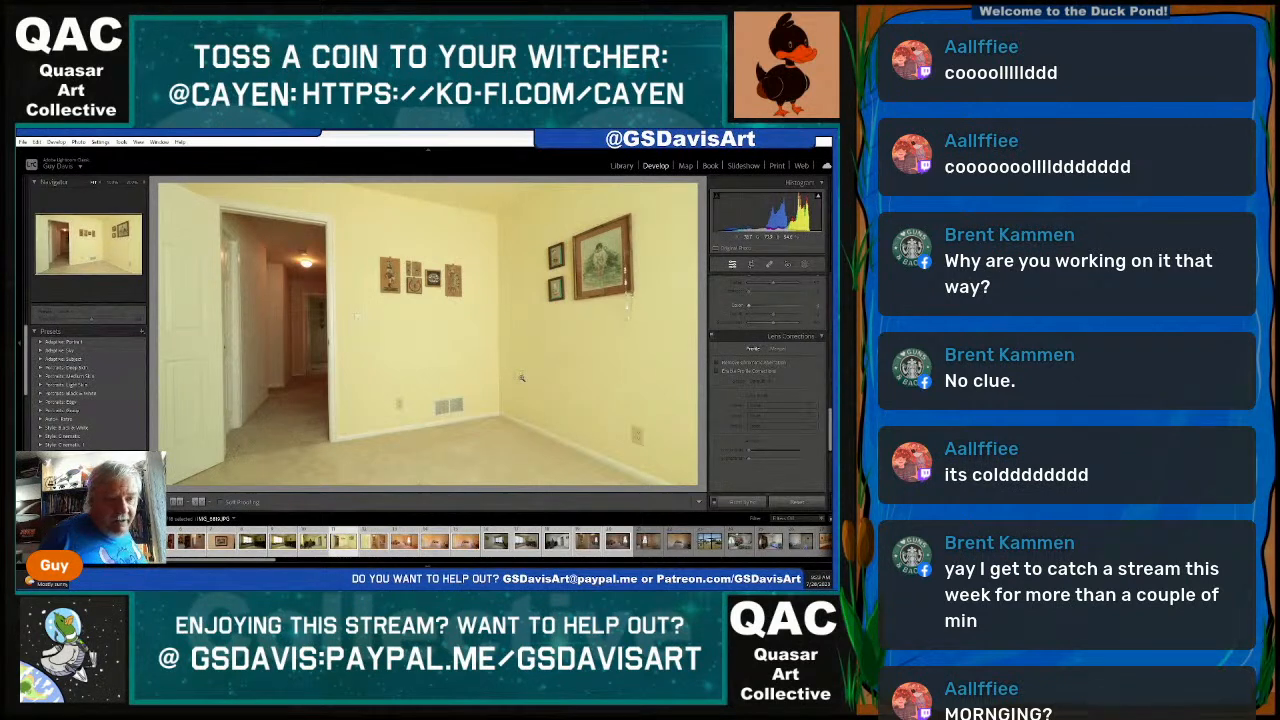
pyautogui.hotkey('ctrl', 'v')
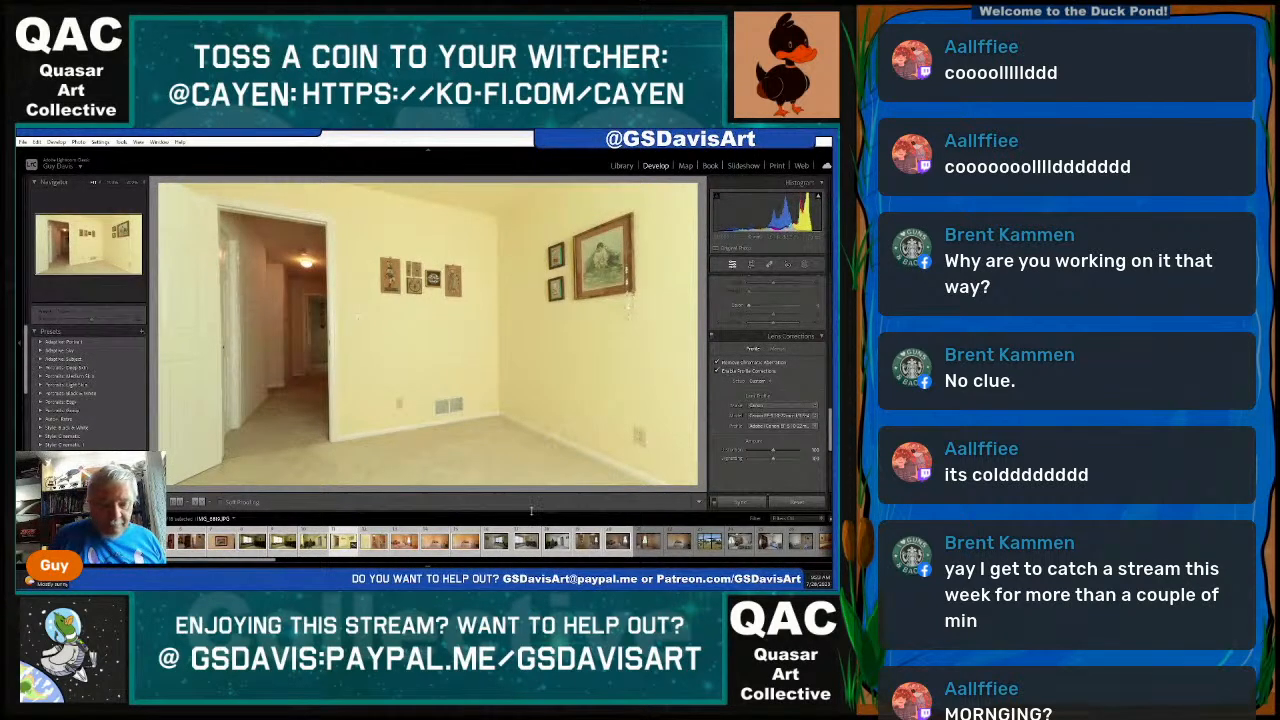
pyautogui.press('Left')
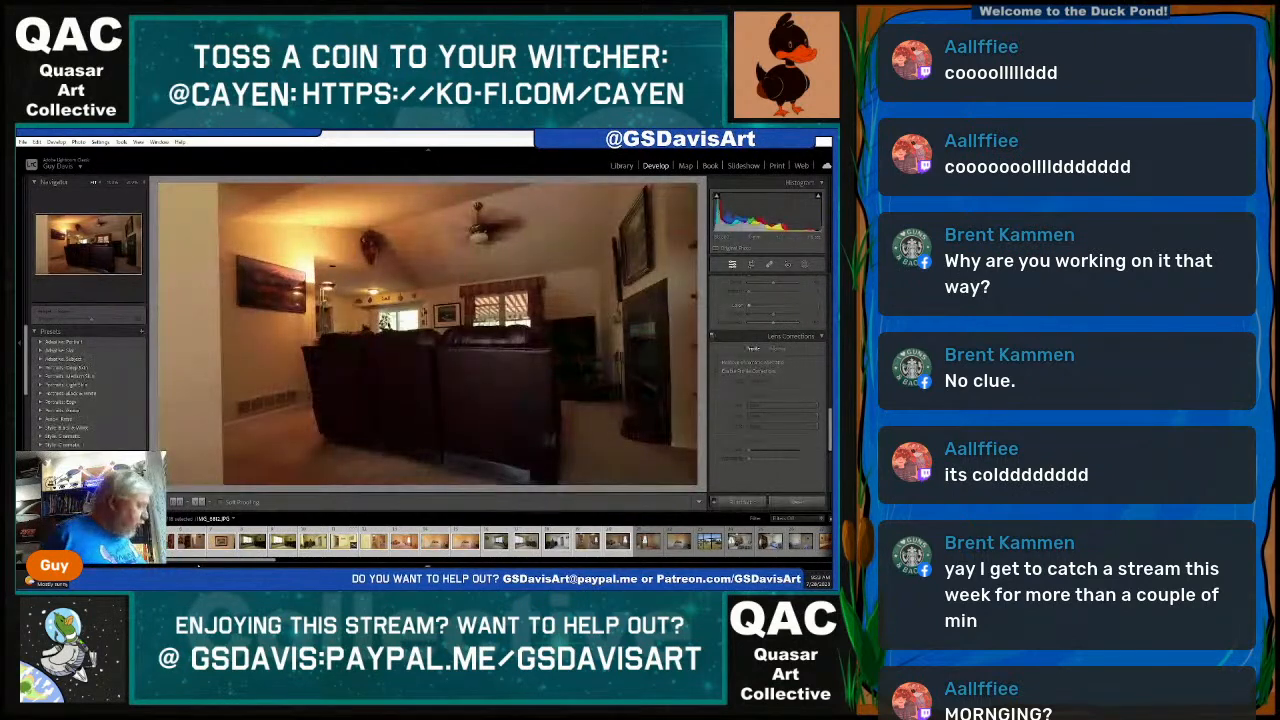
pyautogui.press('Left')
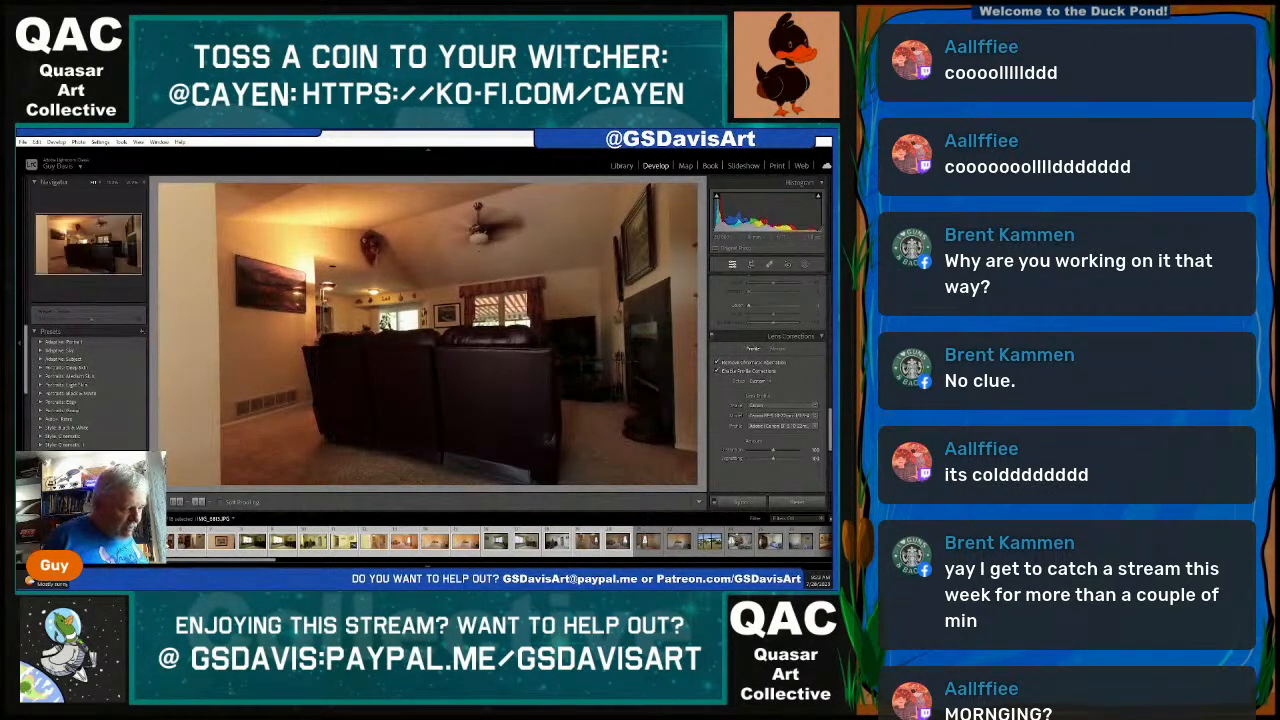
pyautogui.press('Left')
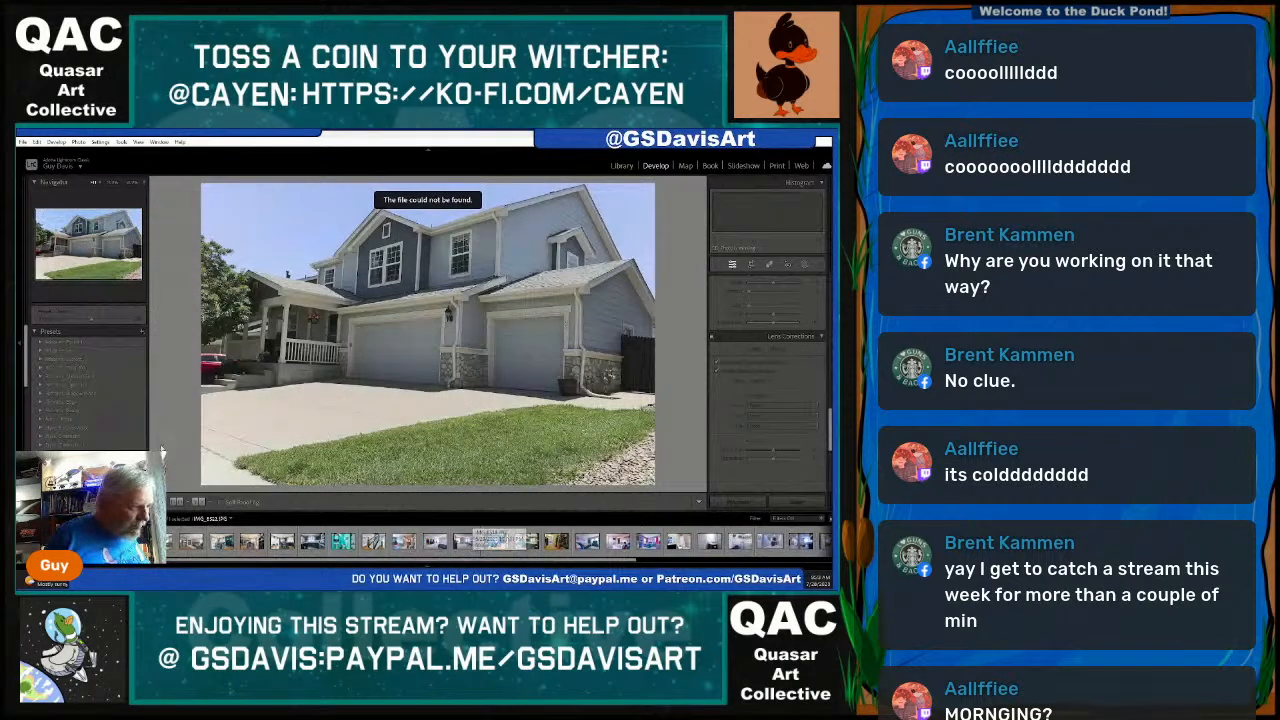
# Return to the interior photos and apply the copied lens corrections to the dining room and floor-lamp living room shots.
pyautogui.press('Left')
pyautogui.hotkey('ctrl', 'z')
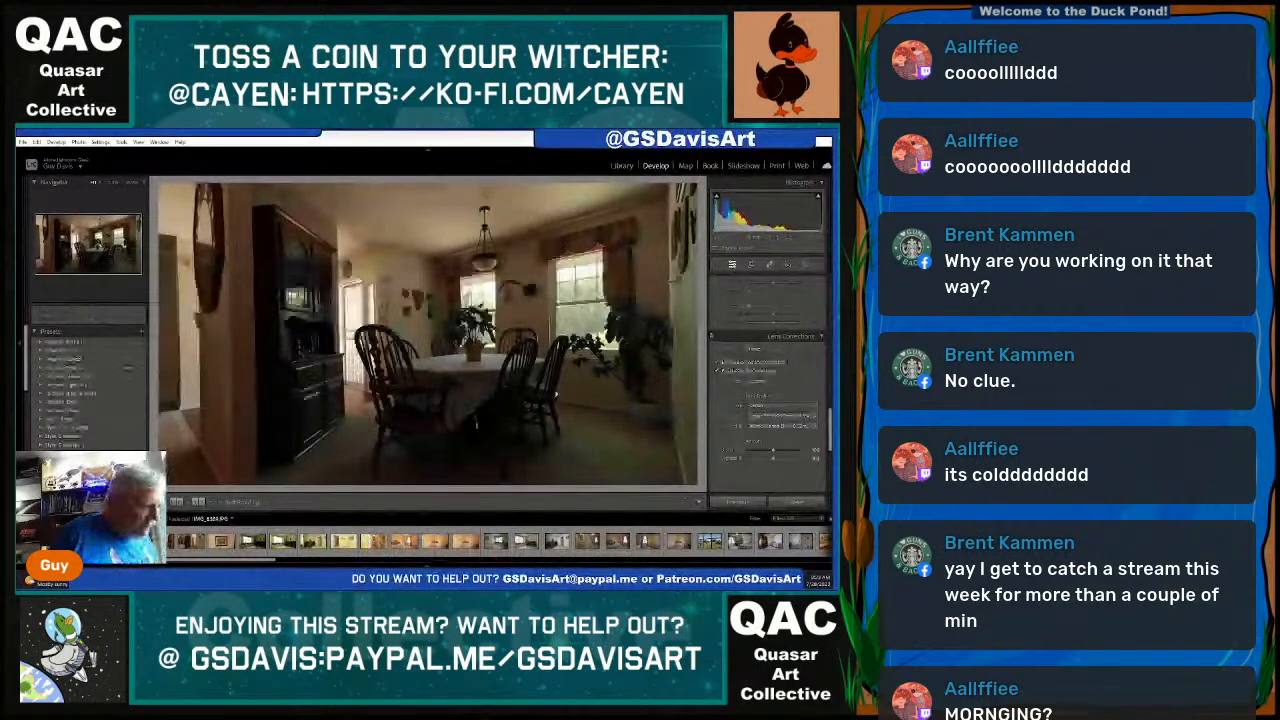
pyautogui.press('Right')
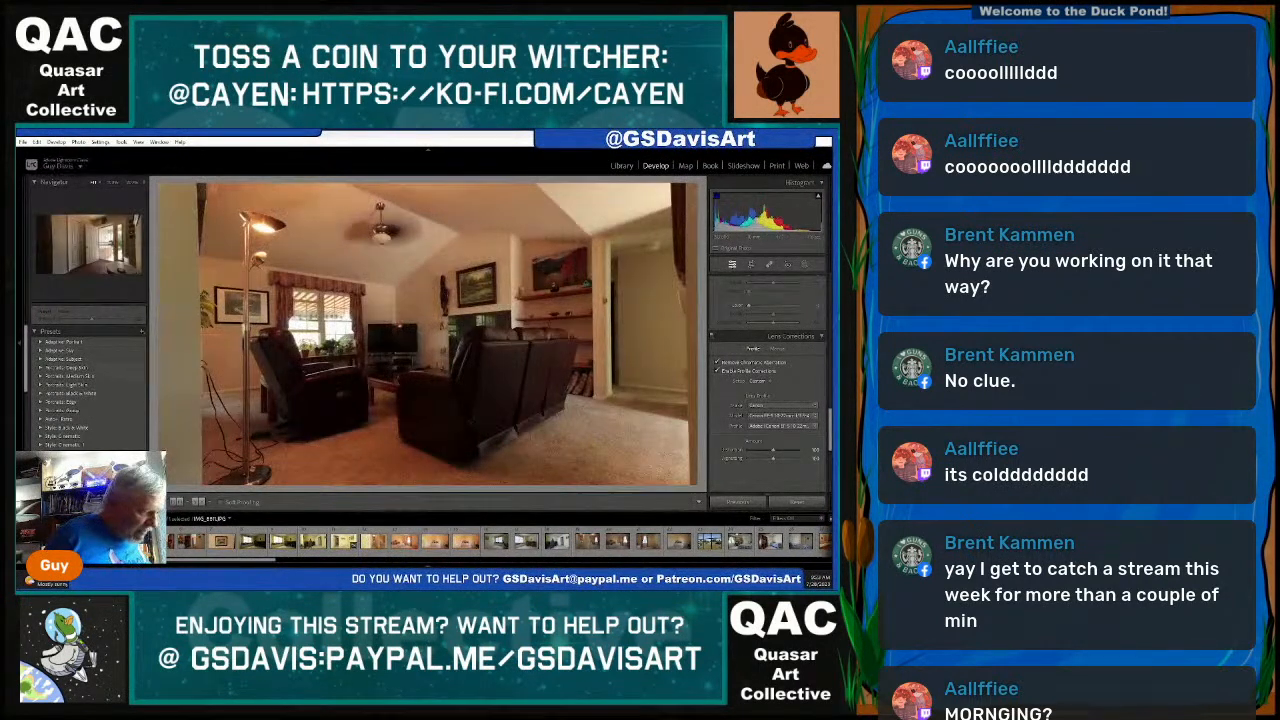
pyautogui.press('Right')
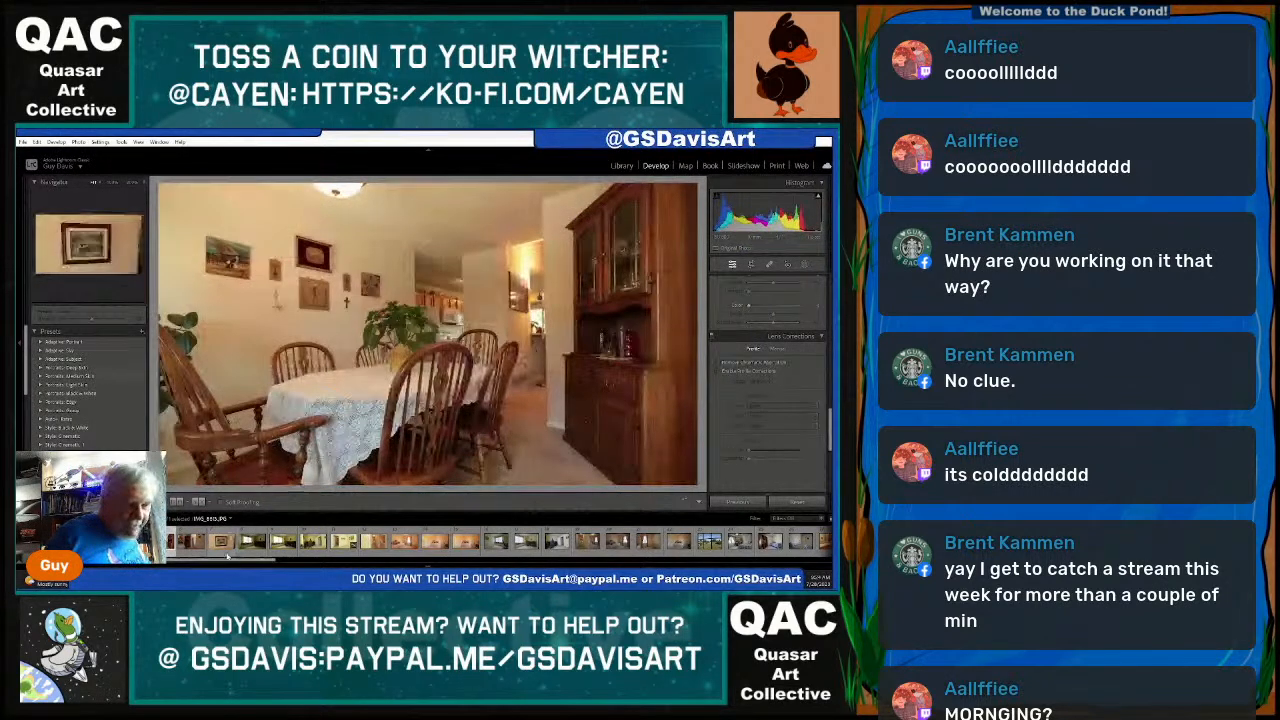
pyautogui.press('Left')
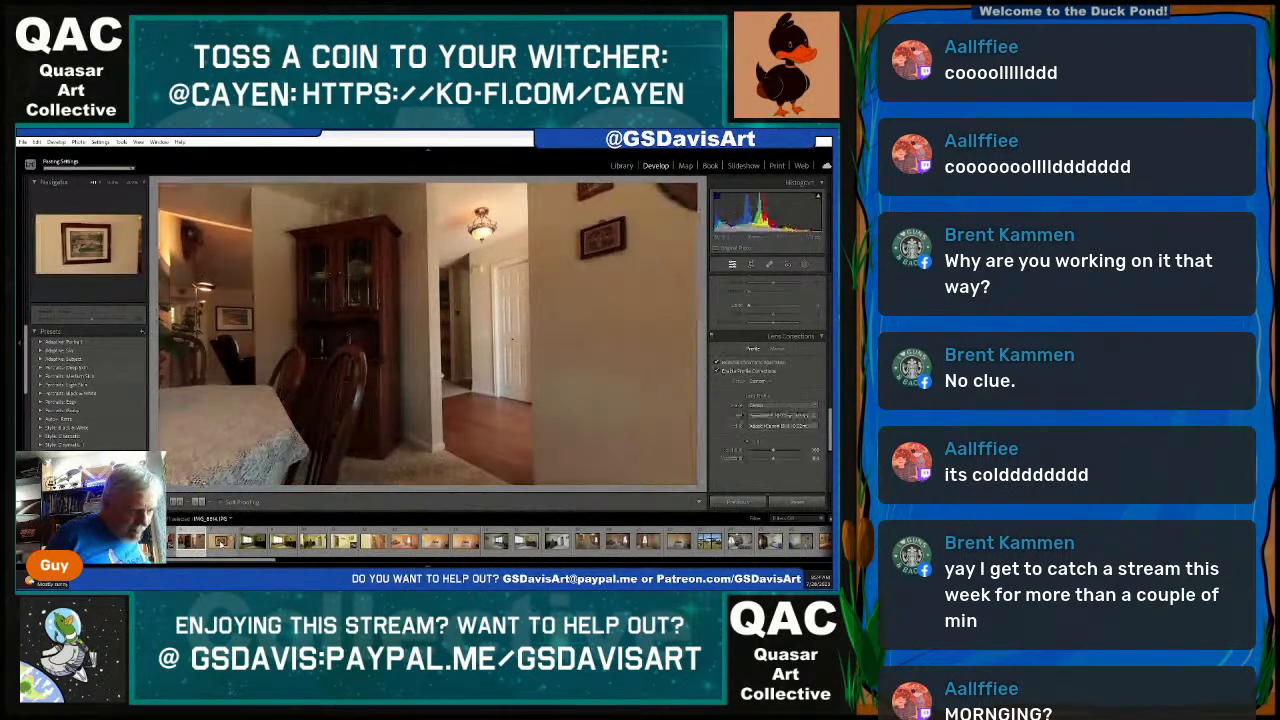
# Move past the framed aerial picture and window seat photos and paste the lens corrections onto the office chair photo.
pyautogui.click(221, 541)
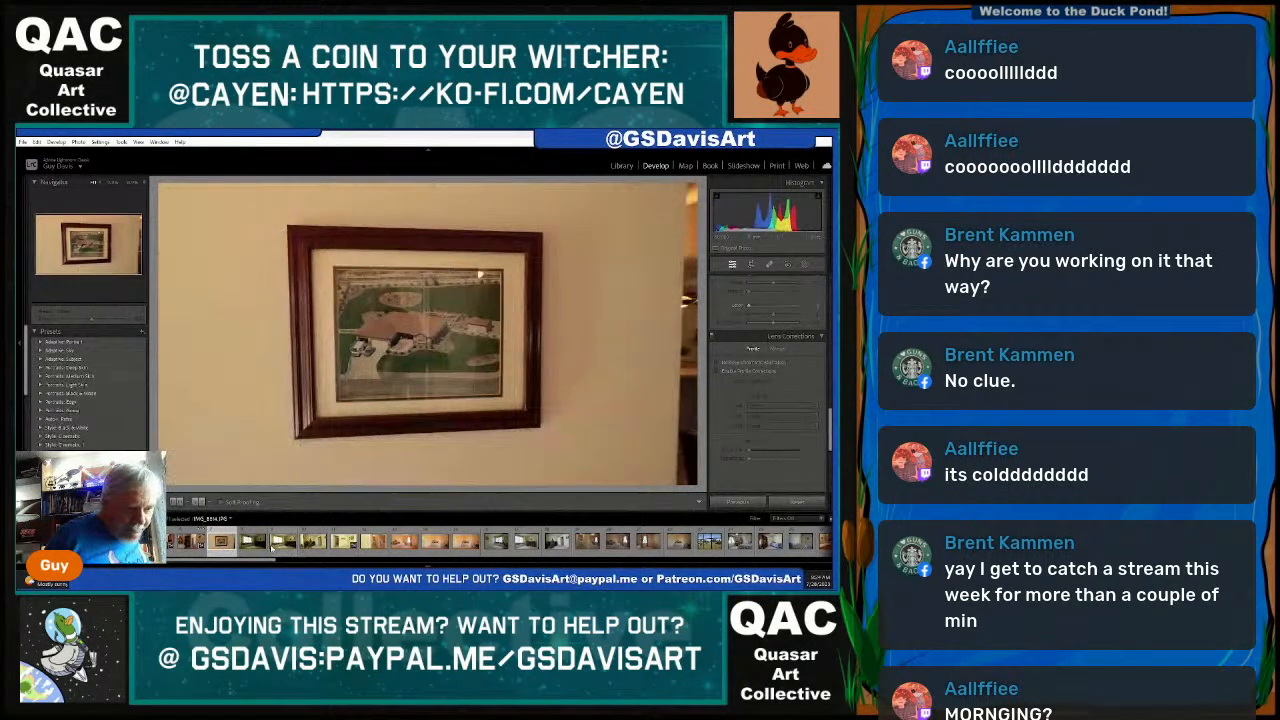
pyautogui.click(257, 545)
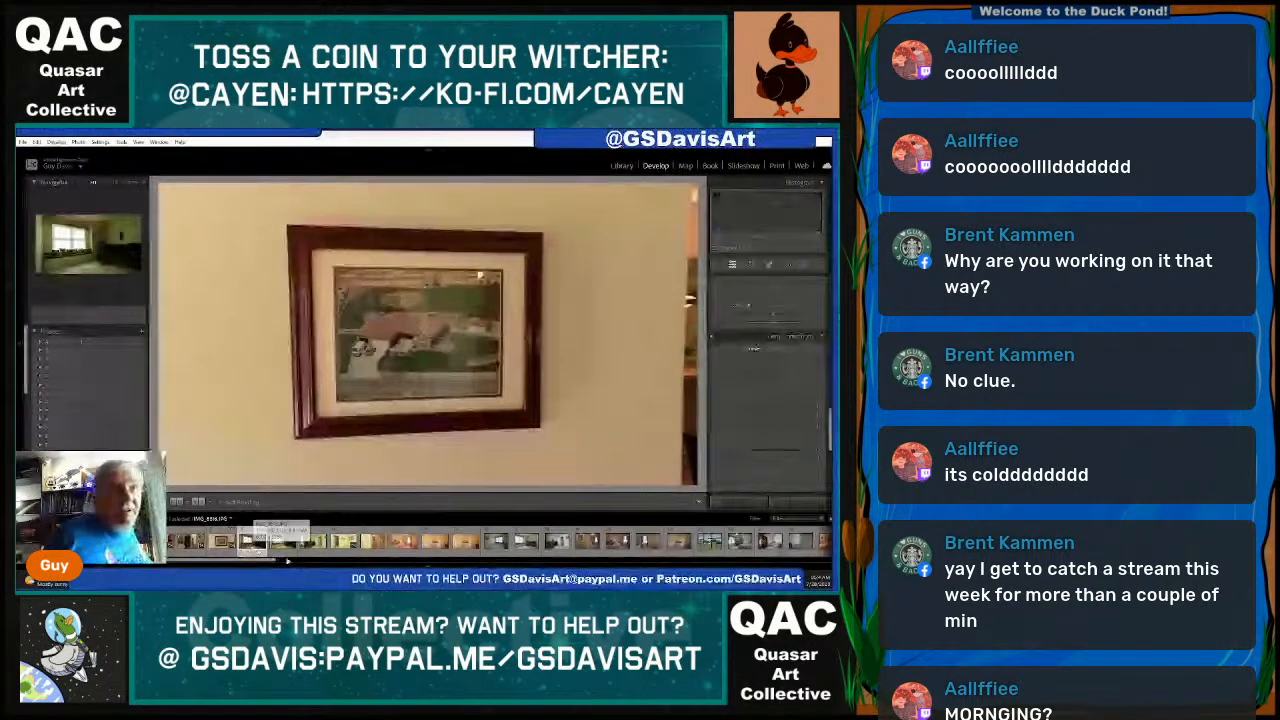
pyautogui.click(281, 545)
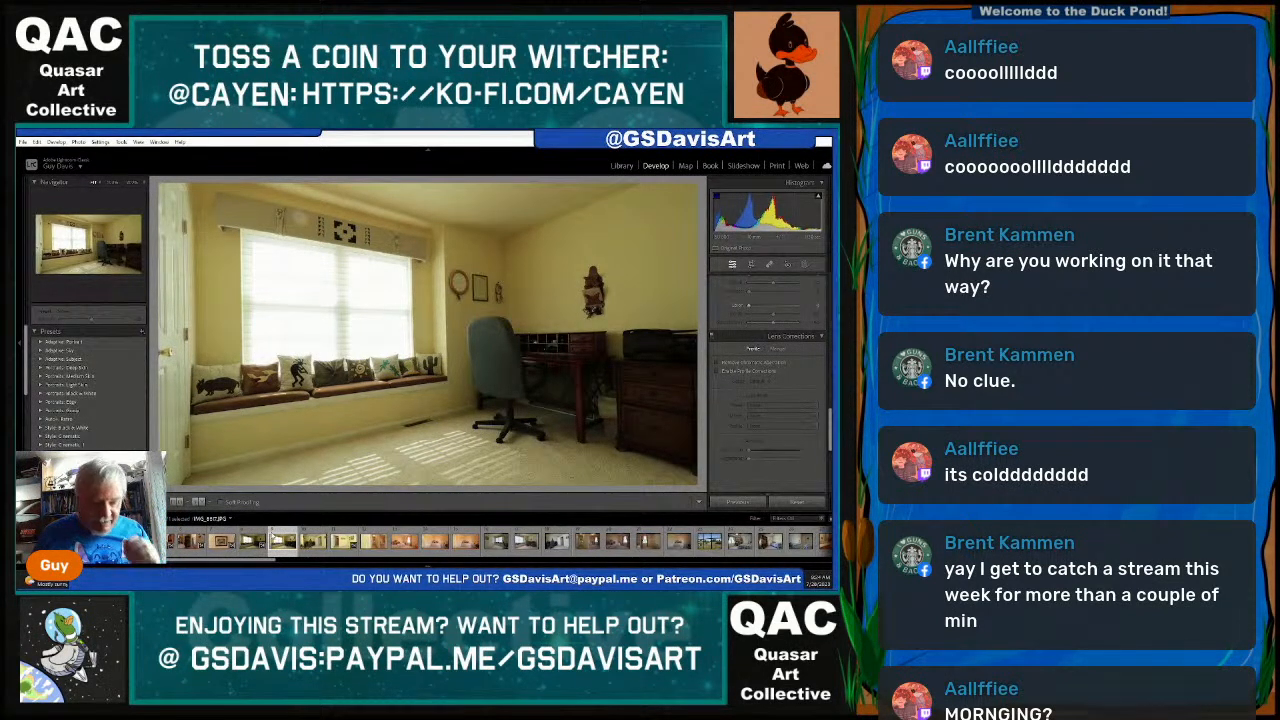
pyautogui.click(313, 542)
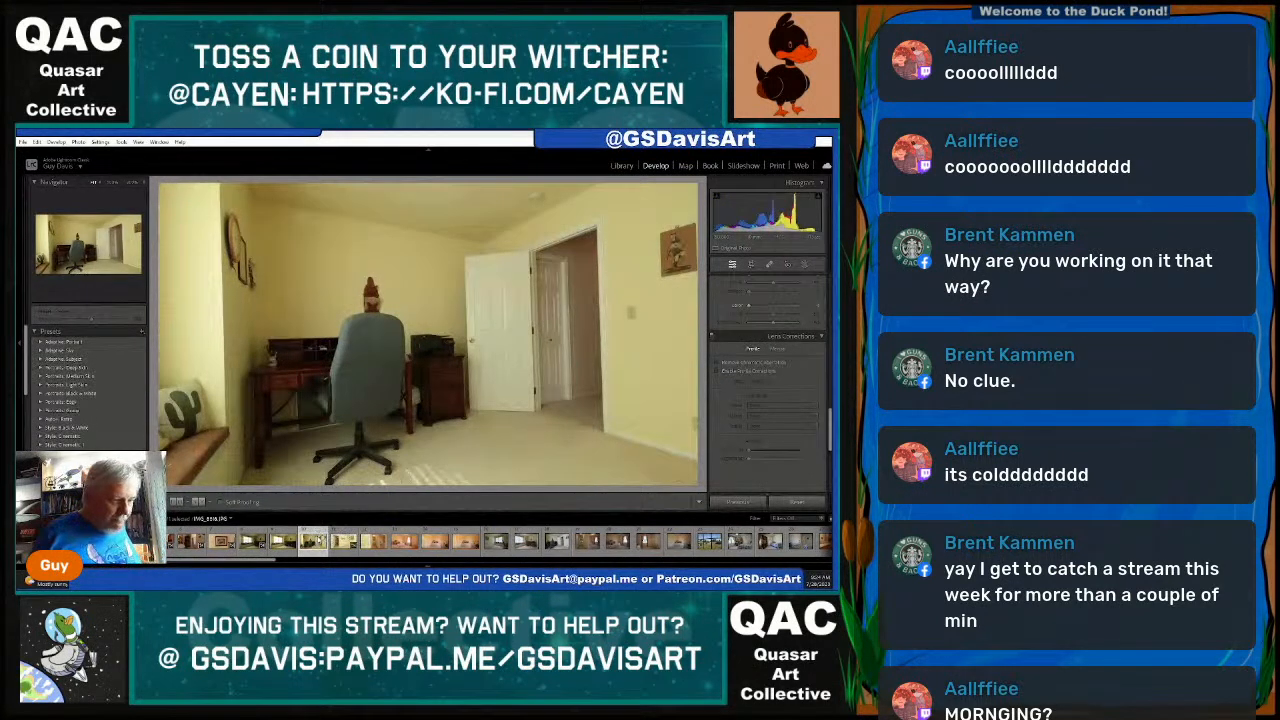
pyautogui.hotkey('ctrl', 'shift', 'v')
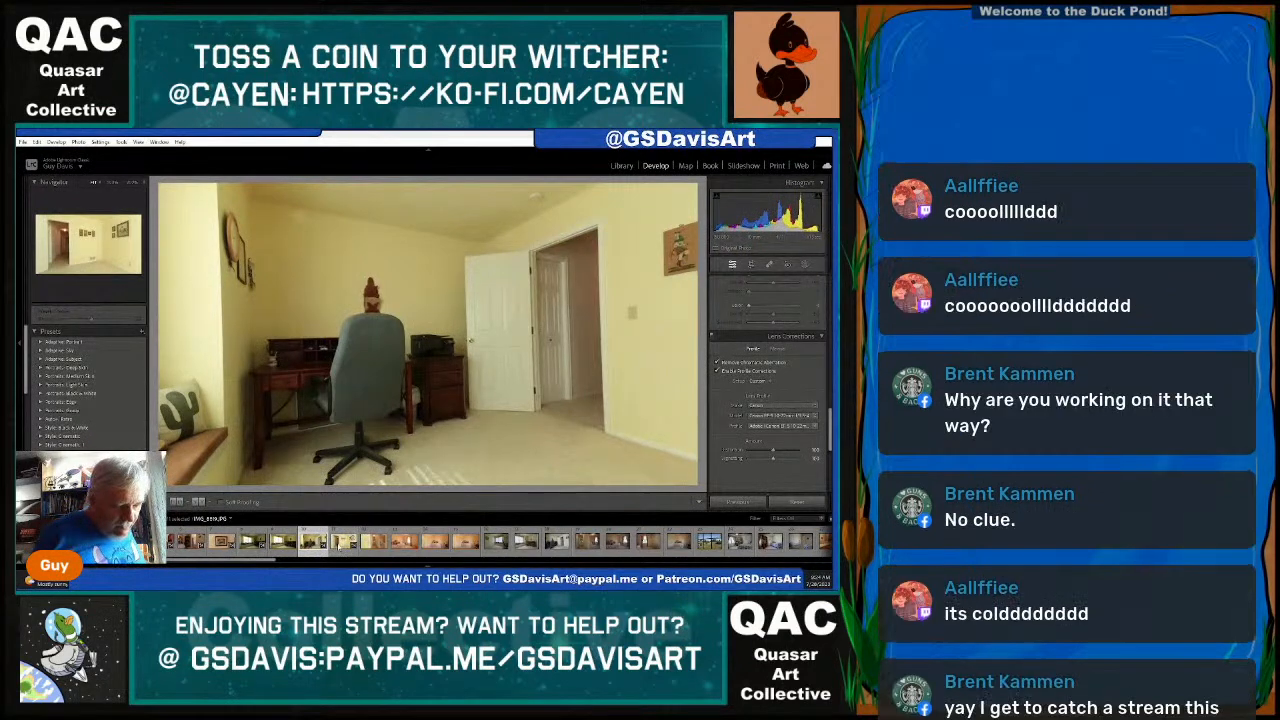
# Paste the lens corrections onto the yellow room photo with the open door and the adjoining hallway photo.
pyautogui.click(343, 542)
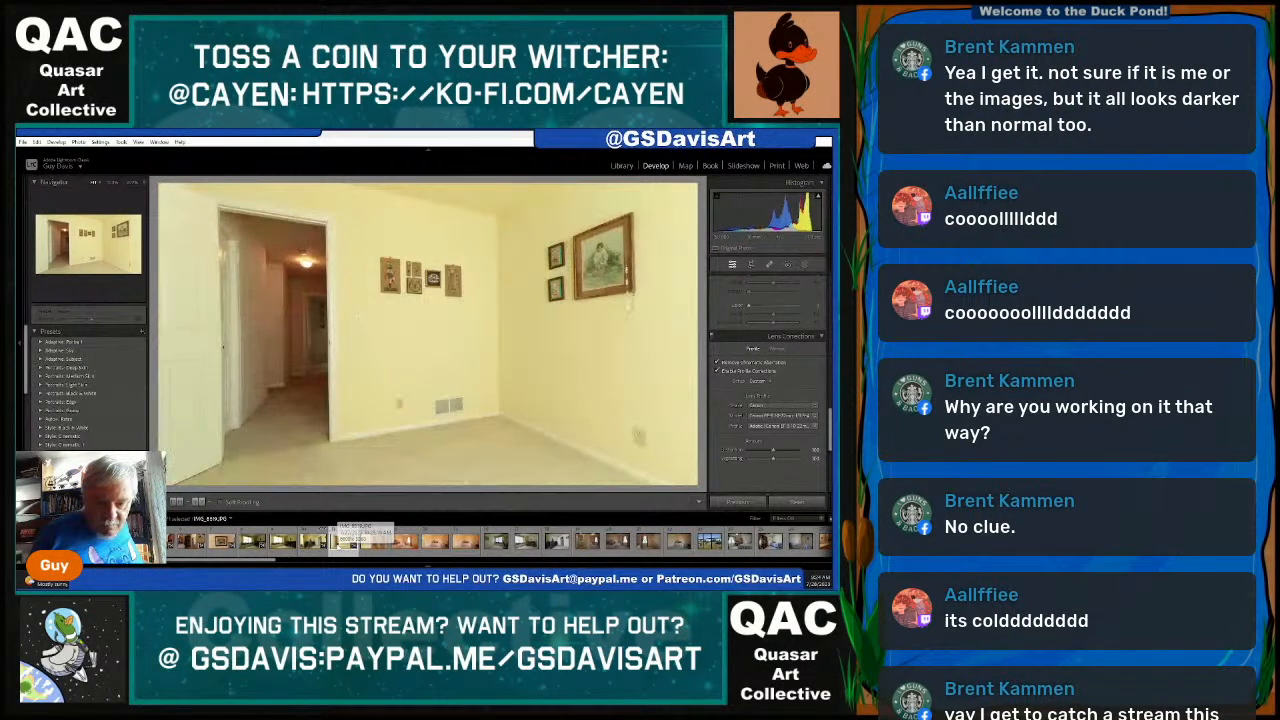
pyautogui.hotkey('ctrl', 'shift', 'v')
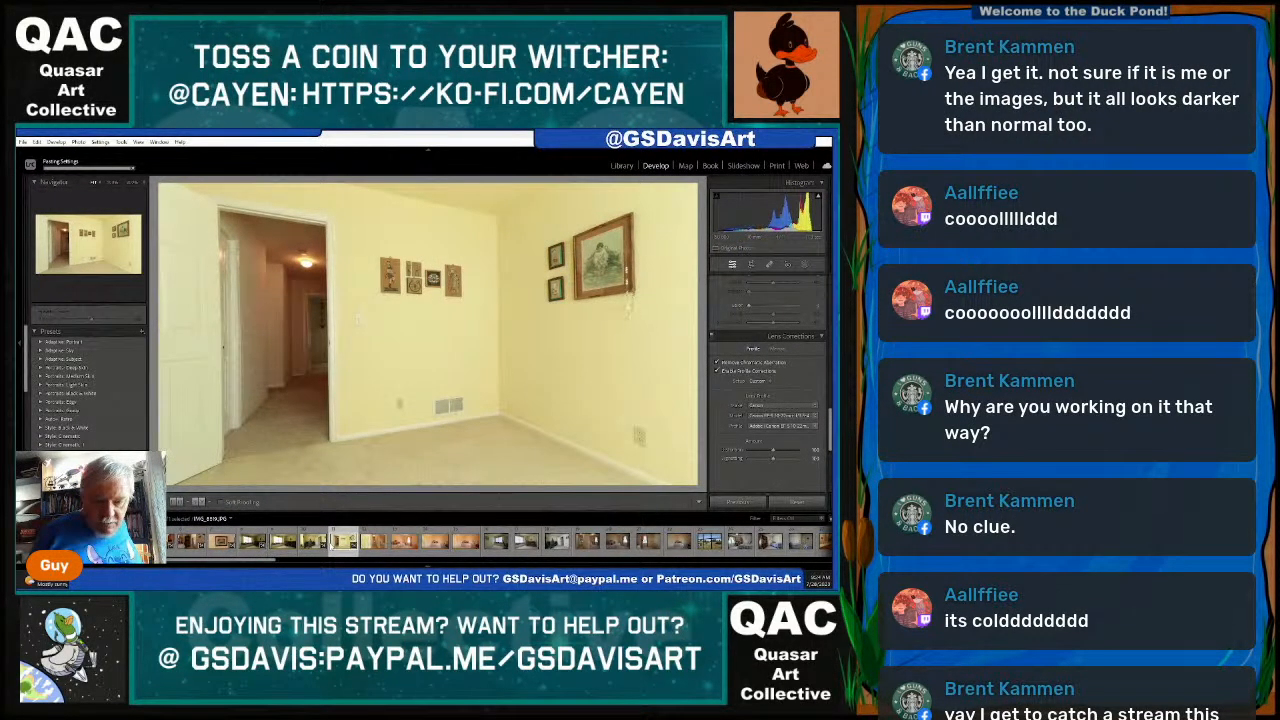
pyautogui.click(374, 542)
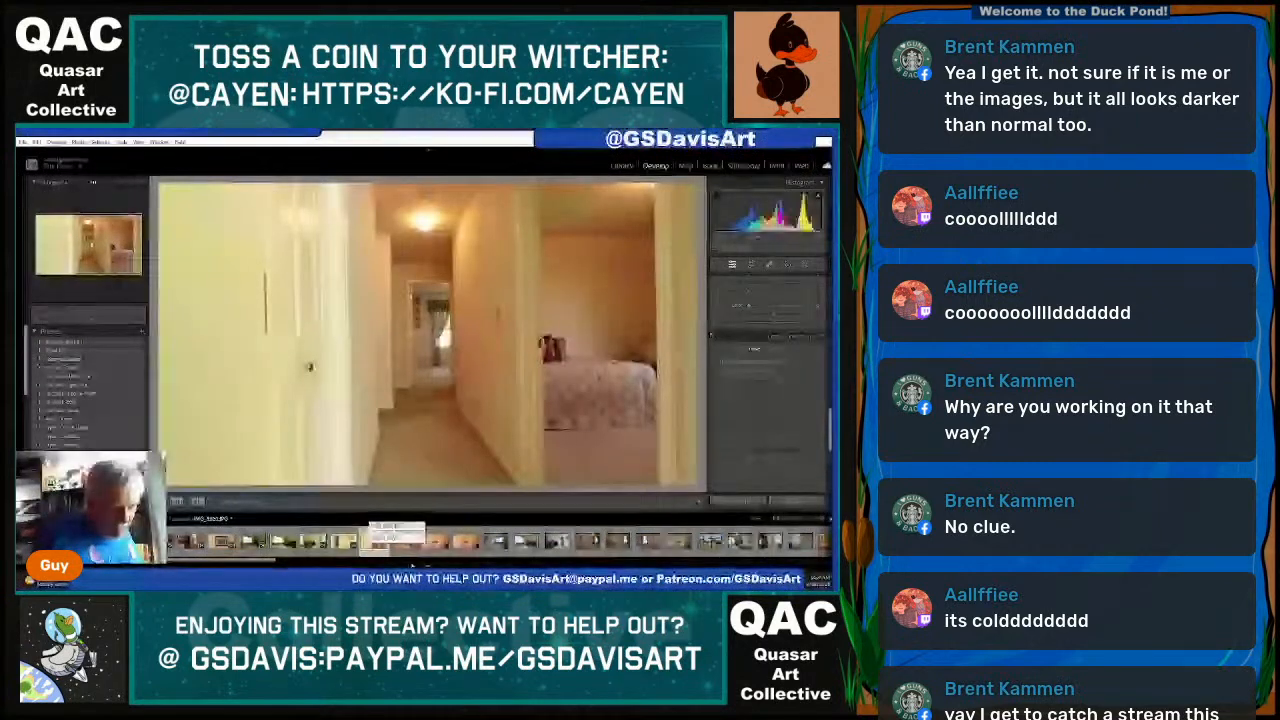
pyautogui.hotkey('ctrl', 'shift', 'v')
# Apply the copied lens corrections to the teddy bear bedroom, window seat office and first teddy bear bed photos.
pyautogui.click(405, 542)
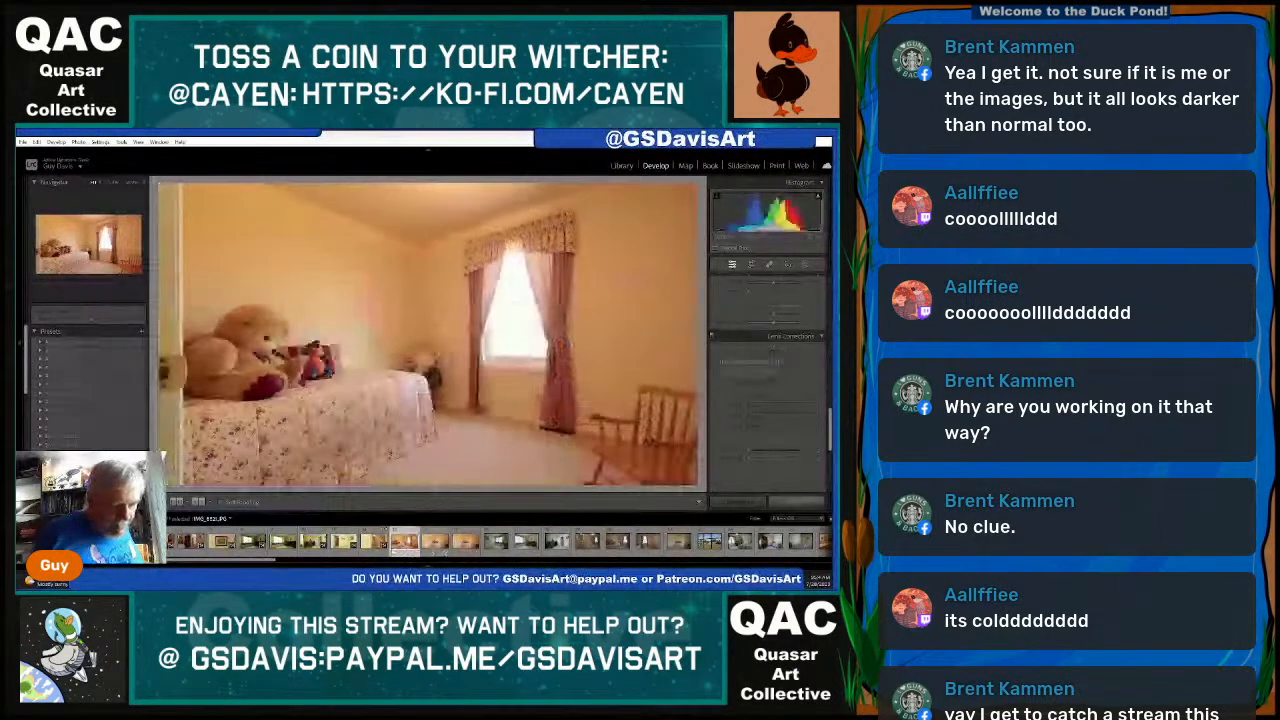
pyautogui.hotkey('ctrl', 'shift', 'v')
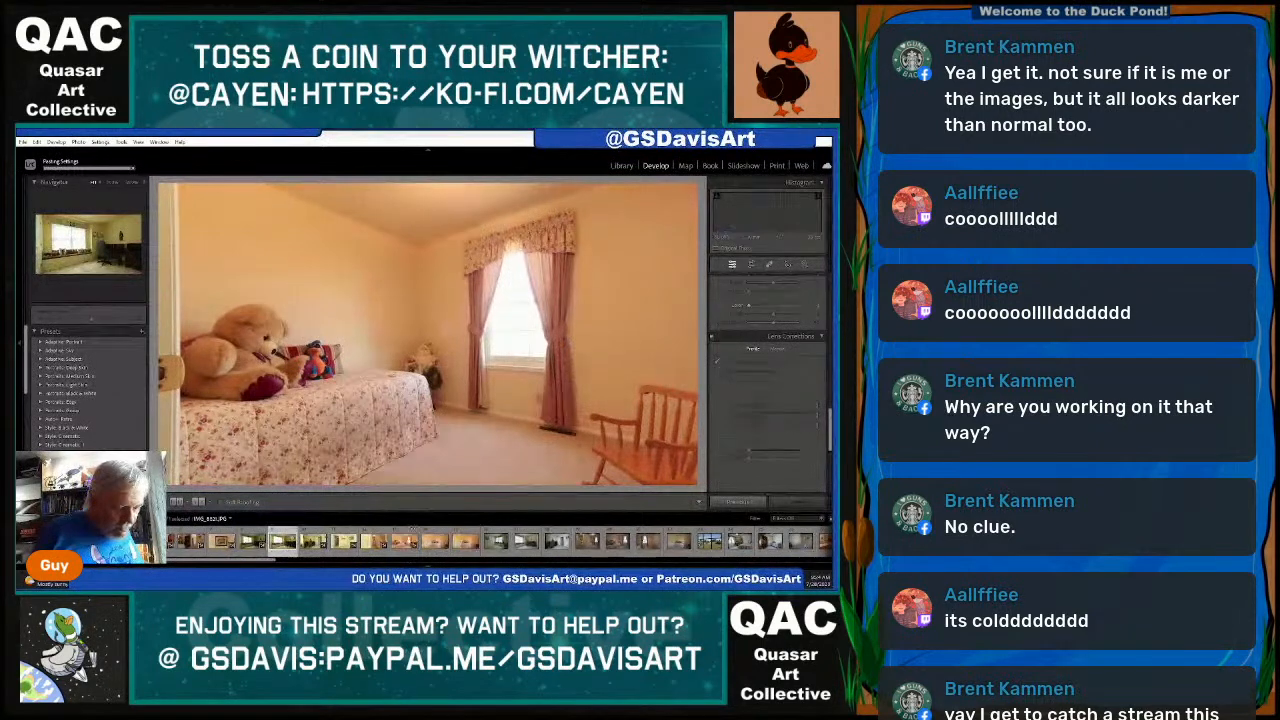
pyautogui.click(435, 542)
pyautogui.hotkey('ctrl', 'shift', 'v')
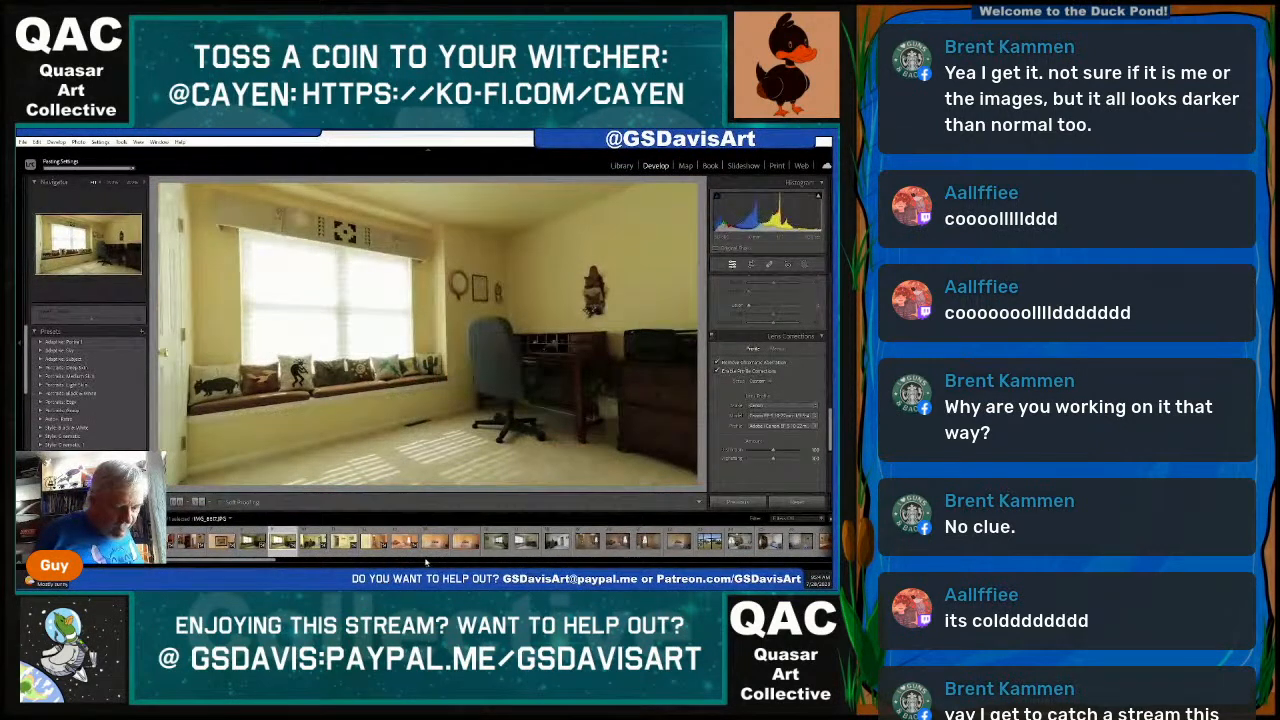
pyautogui.click(434, 542)
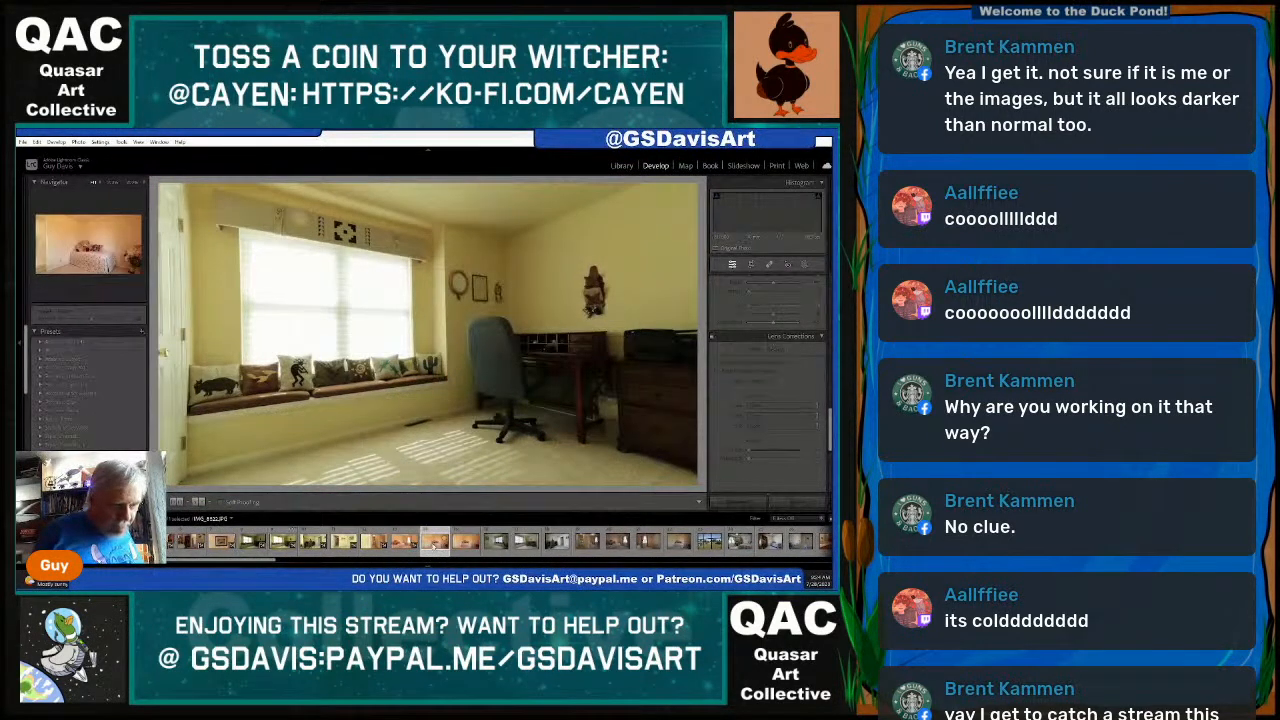
pyautogui.hotkey('ctrl', 'shift', 'v')
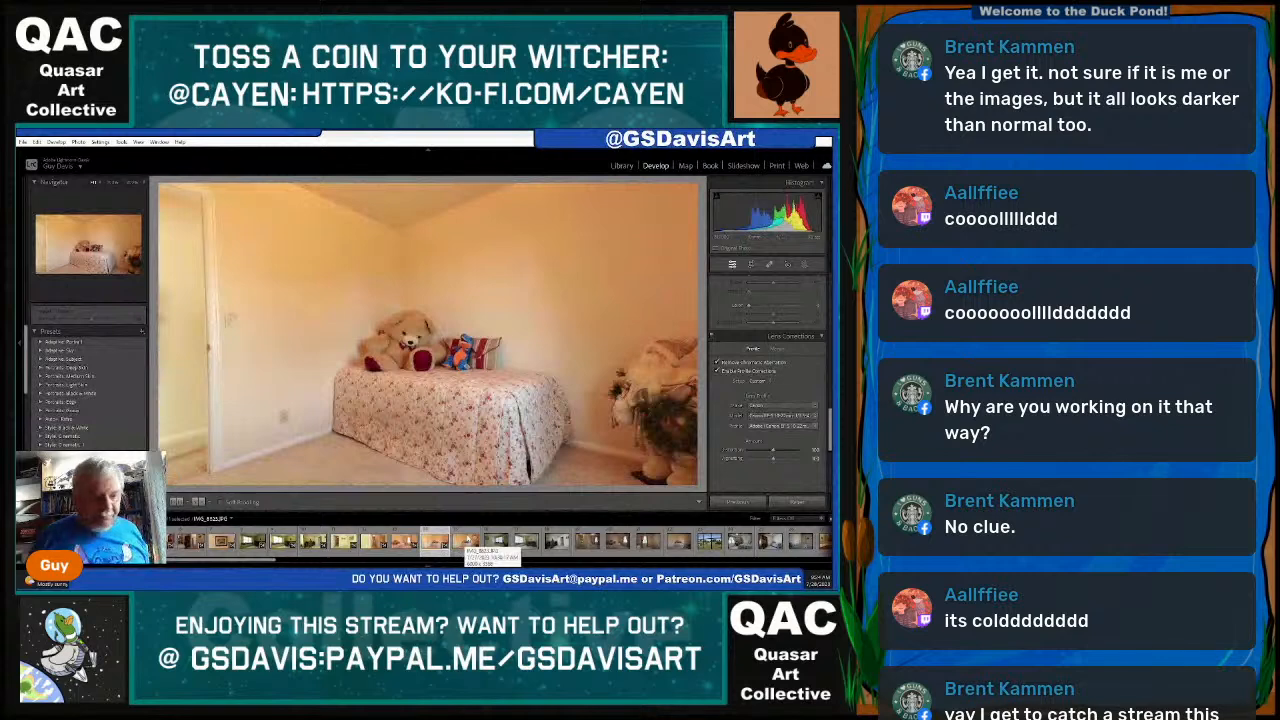
# Lower the orange saturation to its minimum in the second teddy bear bed photo and compare the wall color before and after.
pyautogui.click(467, 541)
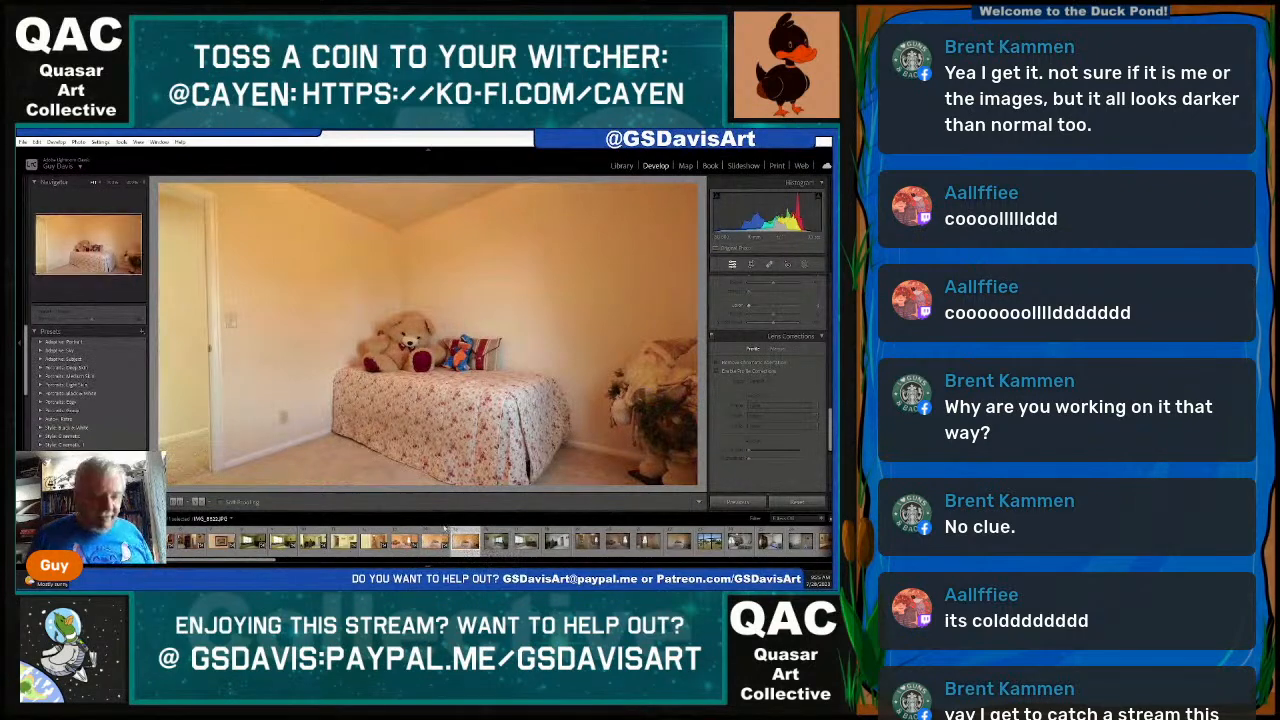
pyautogui.click(374, 541)
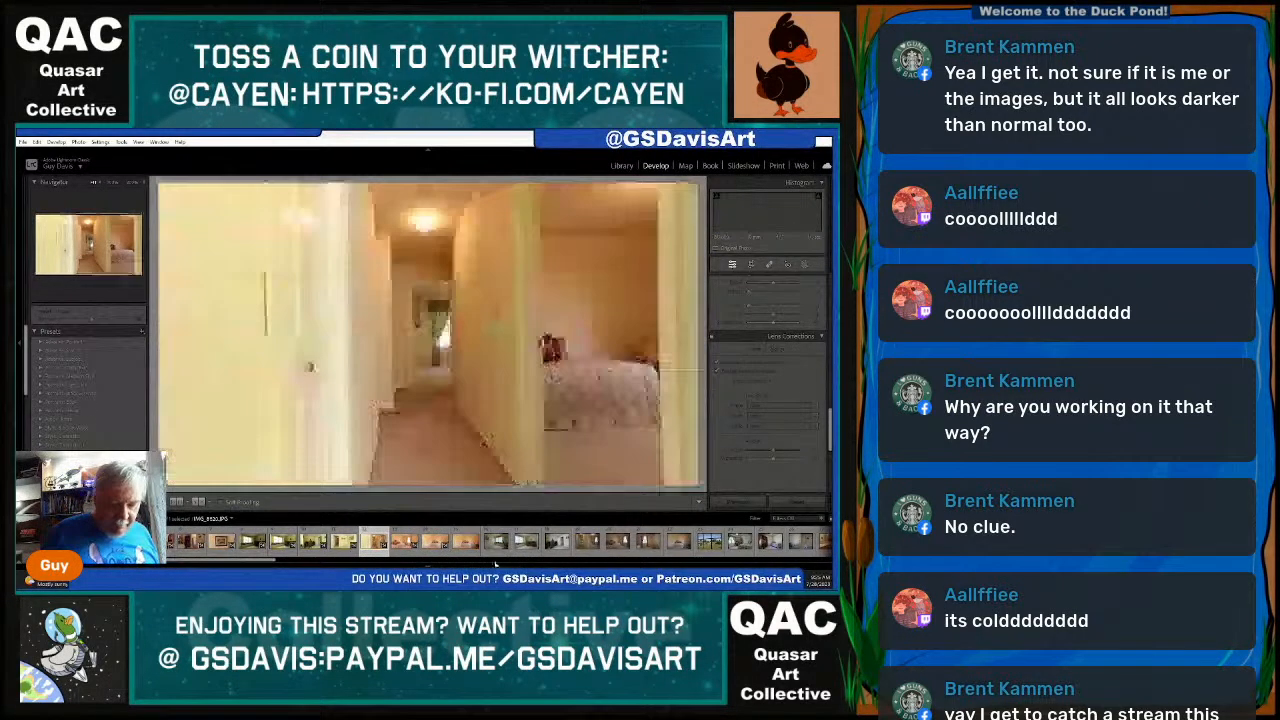
pyautogui.click(465, 541)
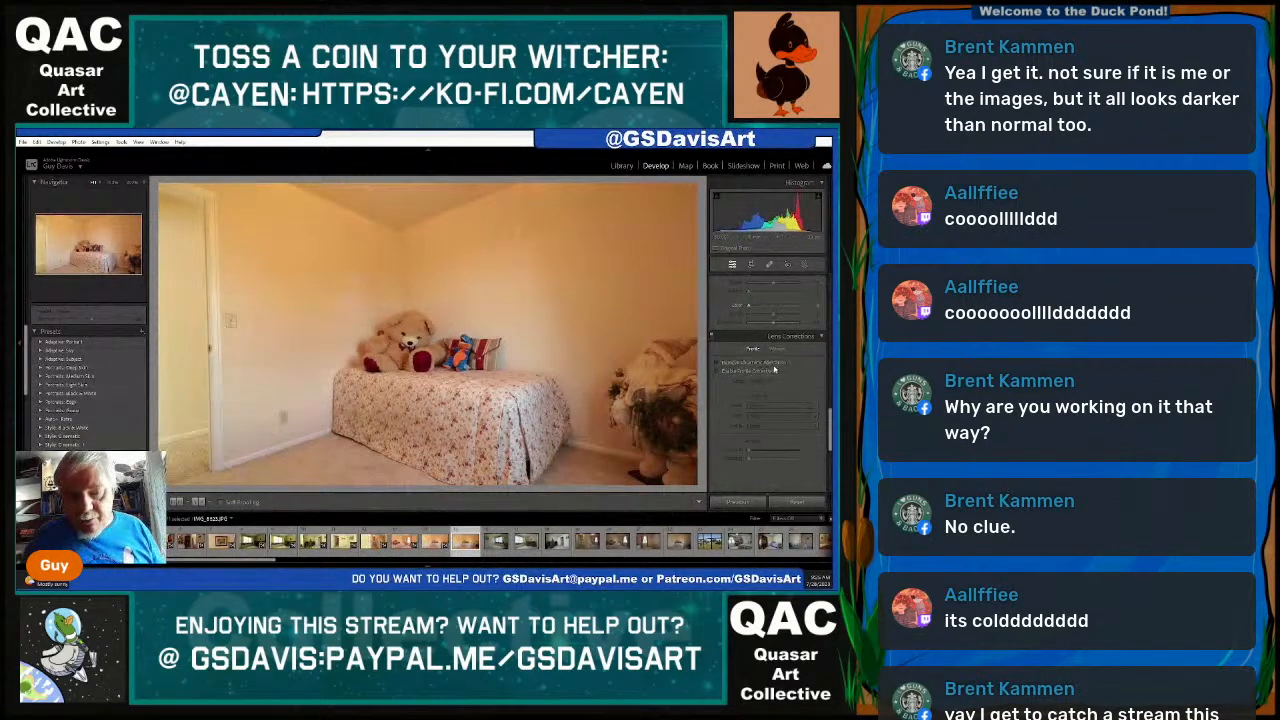
pyautogui.scroll(5, 775, 370)
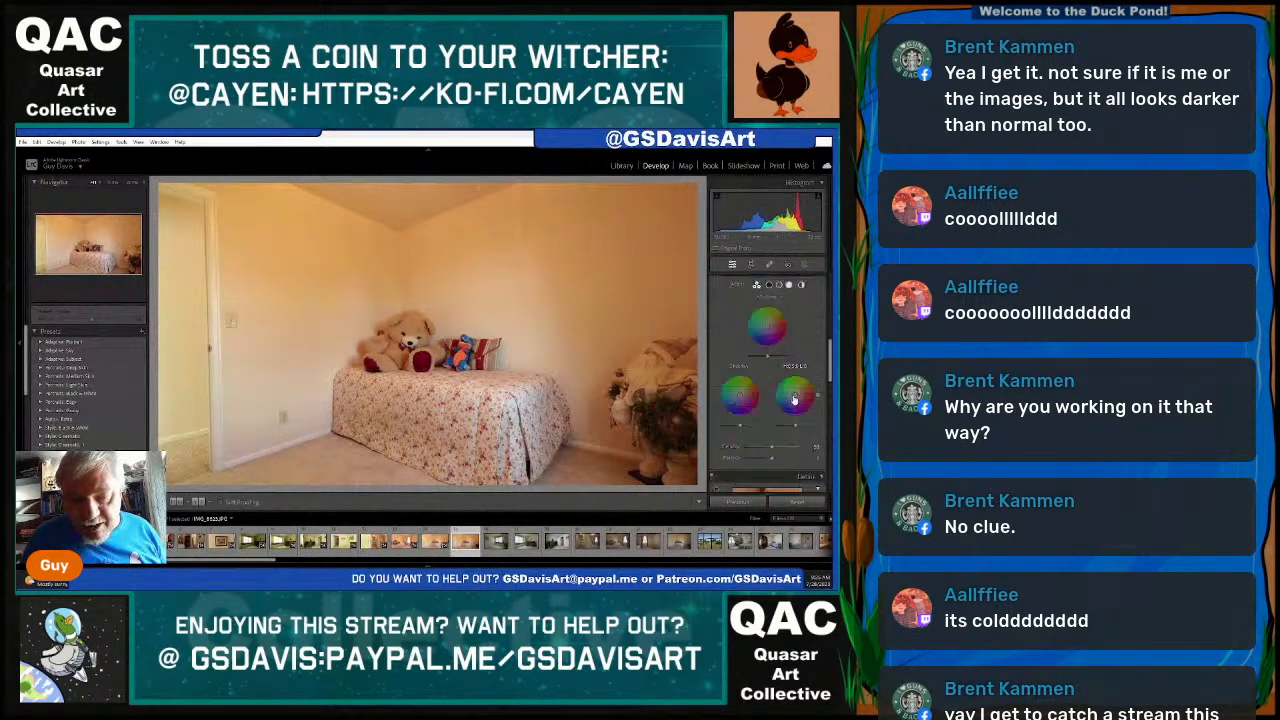
pyautogui.scroll(5, 794, 399)
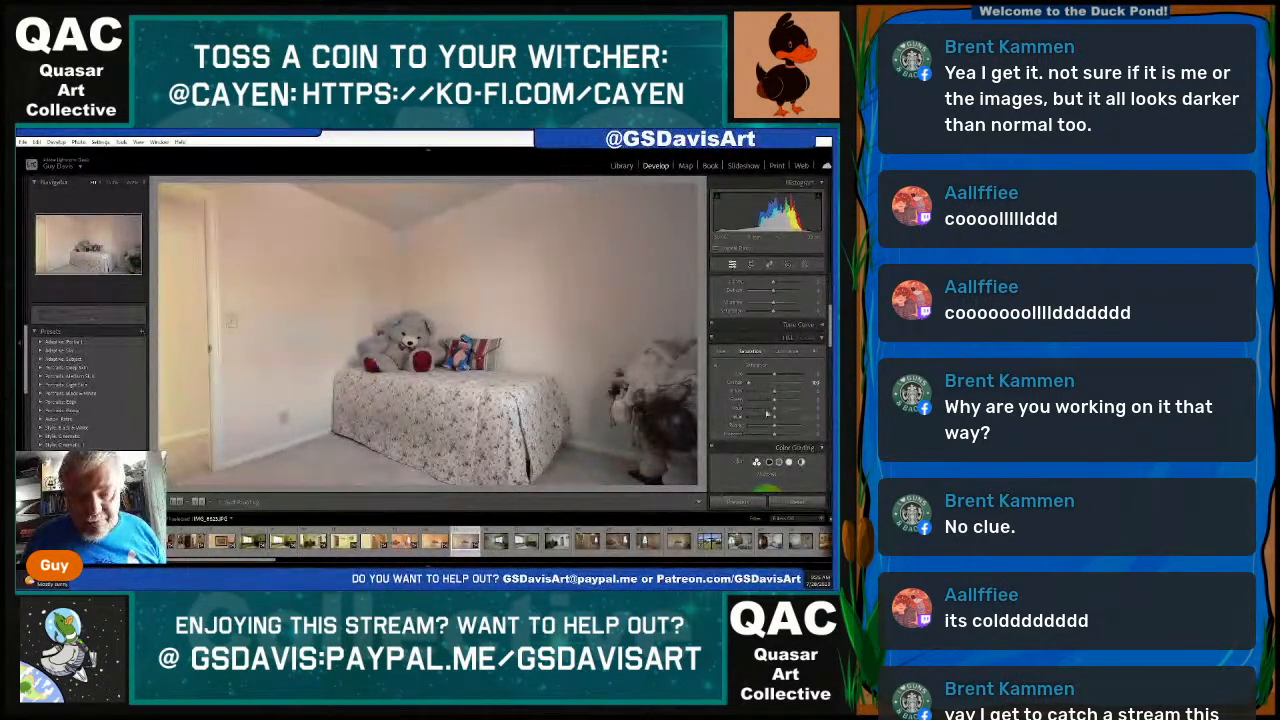
pyautogui.doubleClick(752, 384)
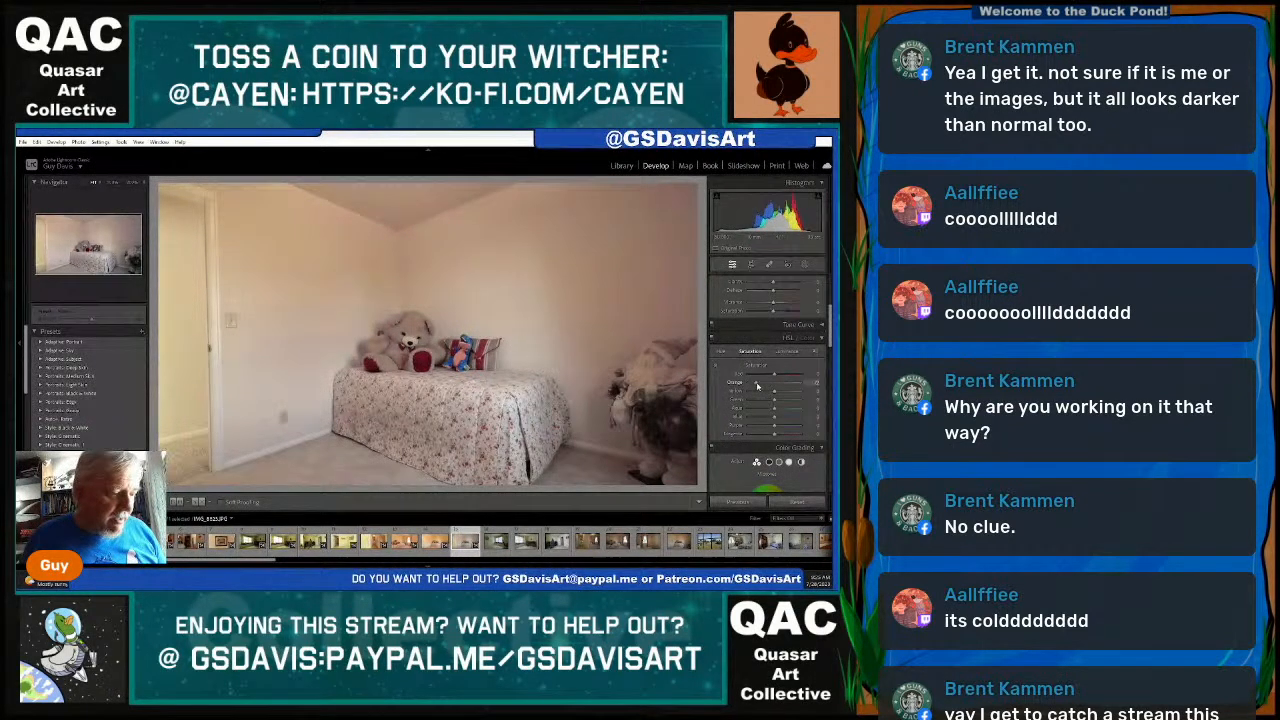
pyautogui.press('\\')
pyautogui.press('\\')
pyautogui.press('\\')
pyautogui.press('\\')
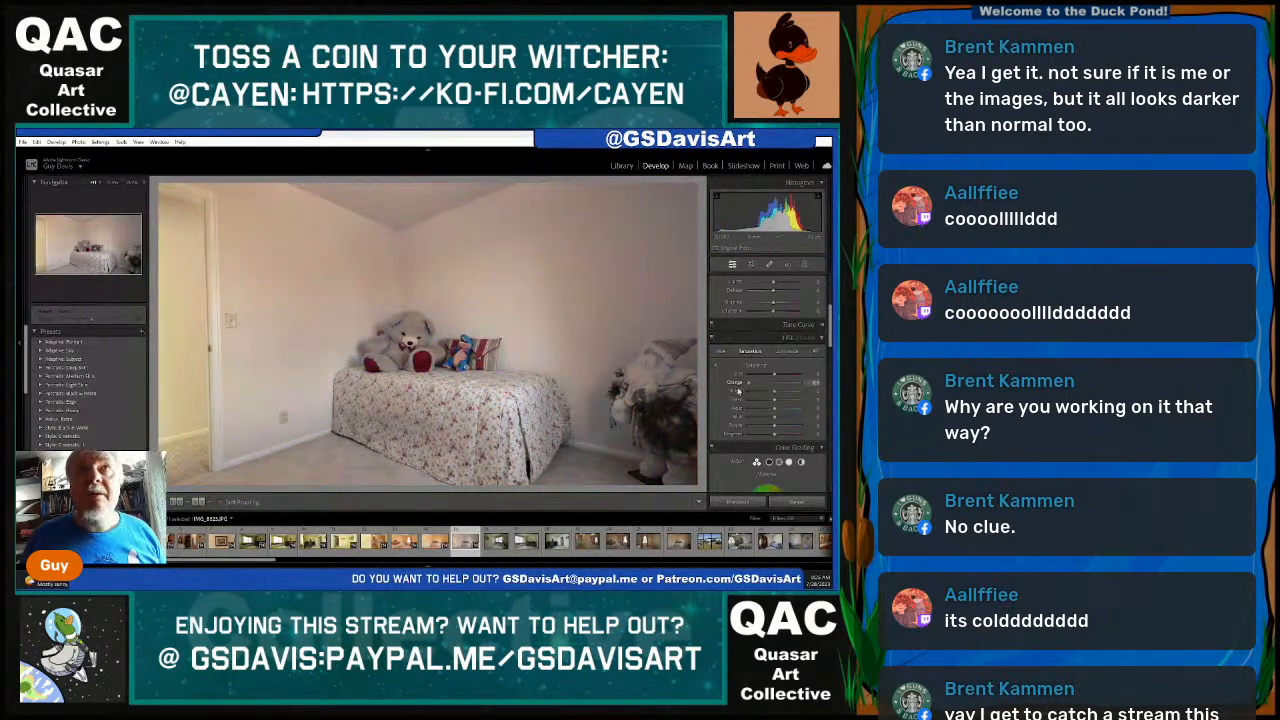
pyautogui.press('\\')
pyautogui.press('\\')
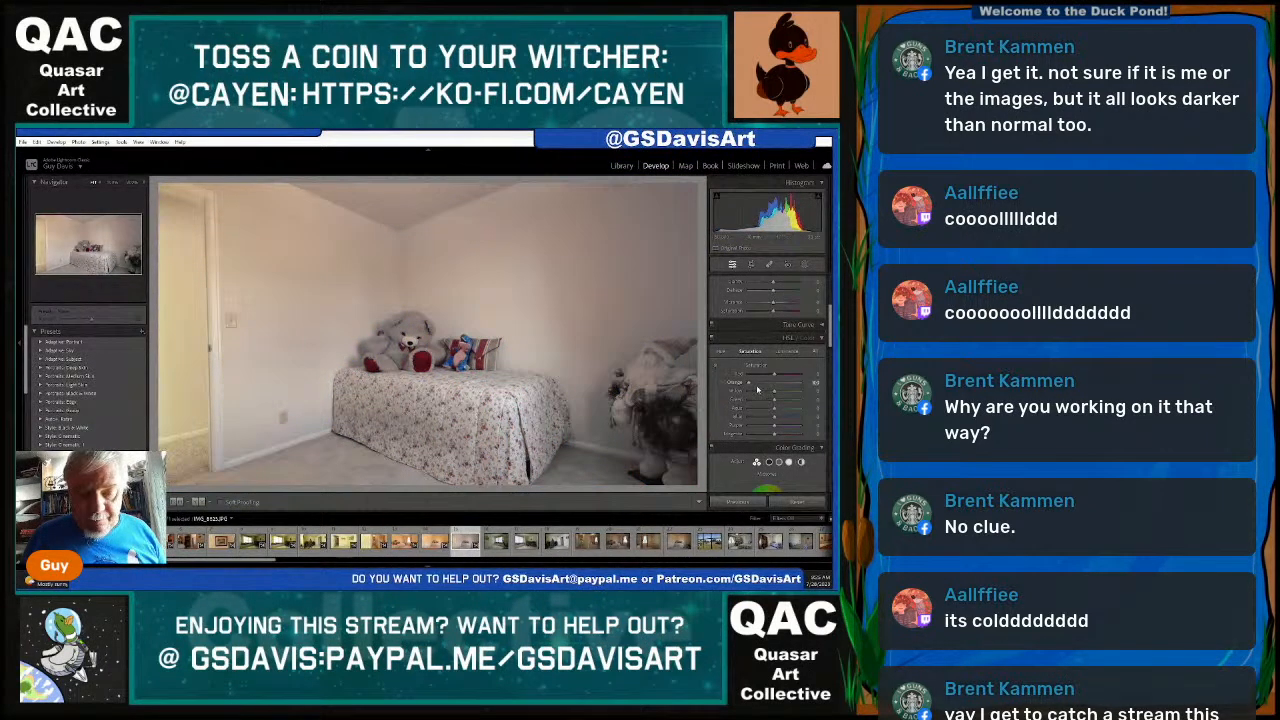
# Restore some orange saturation in the teddy bear bed photo, then minimize highlights and whites and raise the shadows, blacks and exposure.
pyautogui.moveTo(750, 384); pyautogui.dragTo(765, 387)
pyautogui.scroll(5, 762, 385)
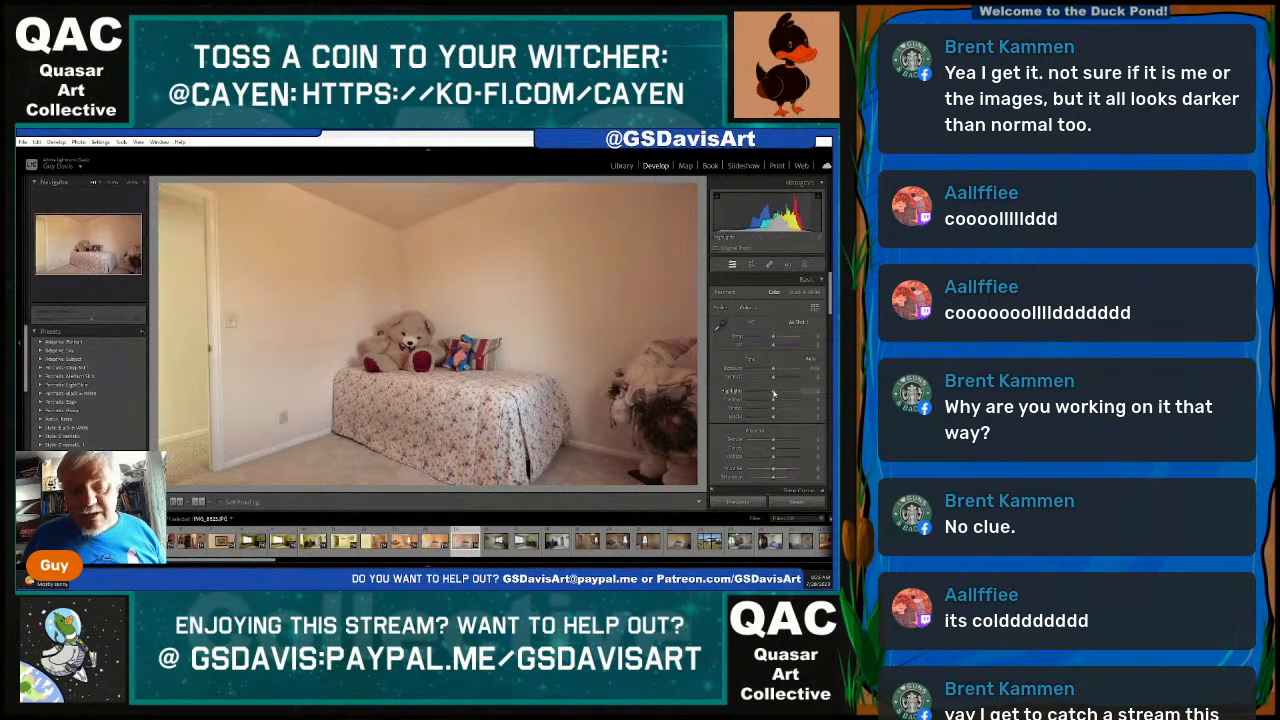
pyautogui.moveTo(772, 394); pyautogui.dragTo(746, 394)
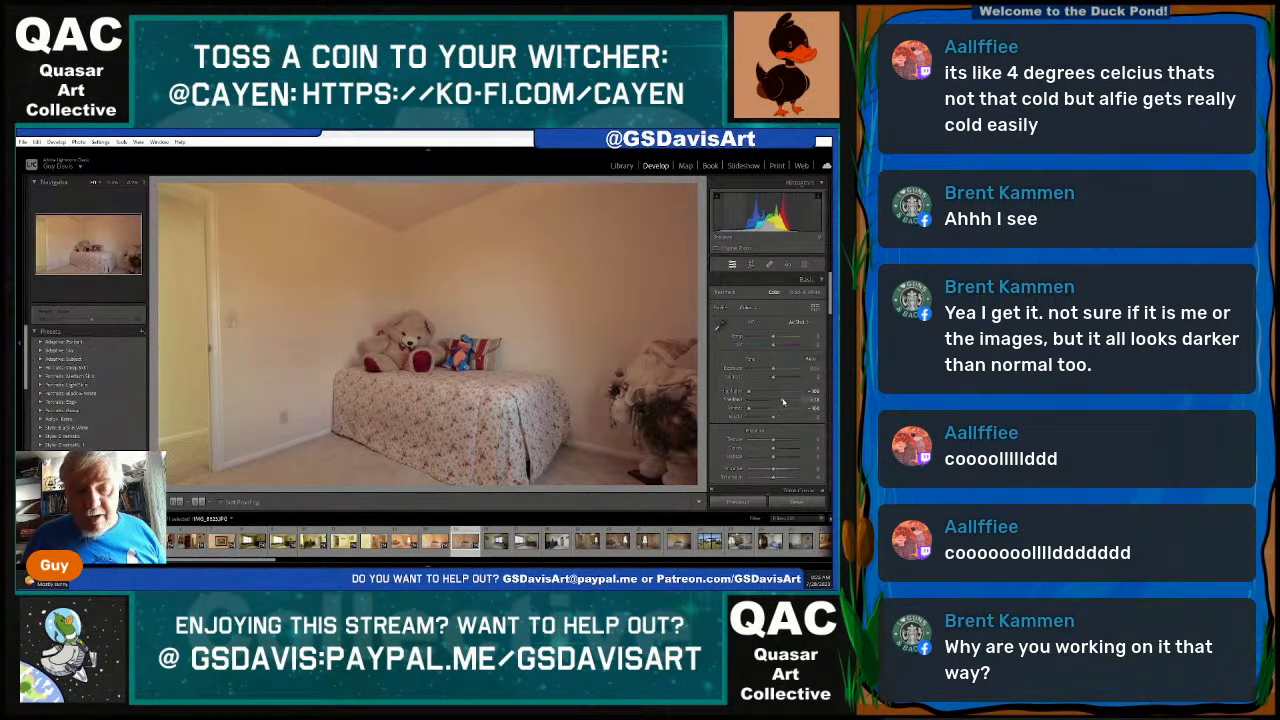
pyautogui.moveTo(772, 400); pyautogui.dragTo(794, 419)
pyautogui.moveTo(773, 369); pyautogui.dragTo(779, 372)
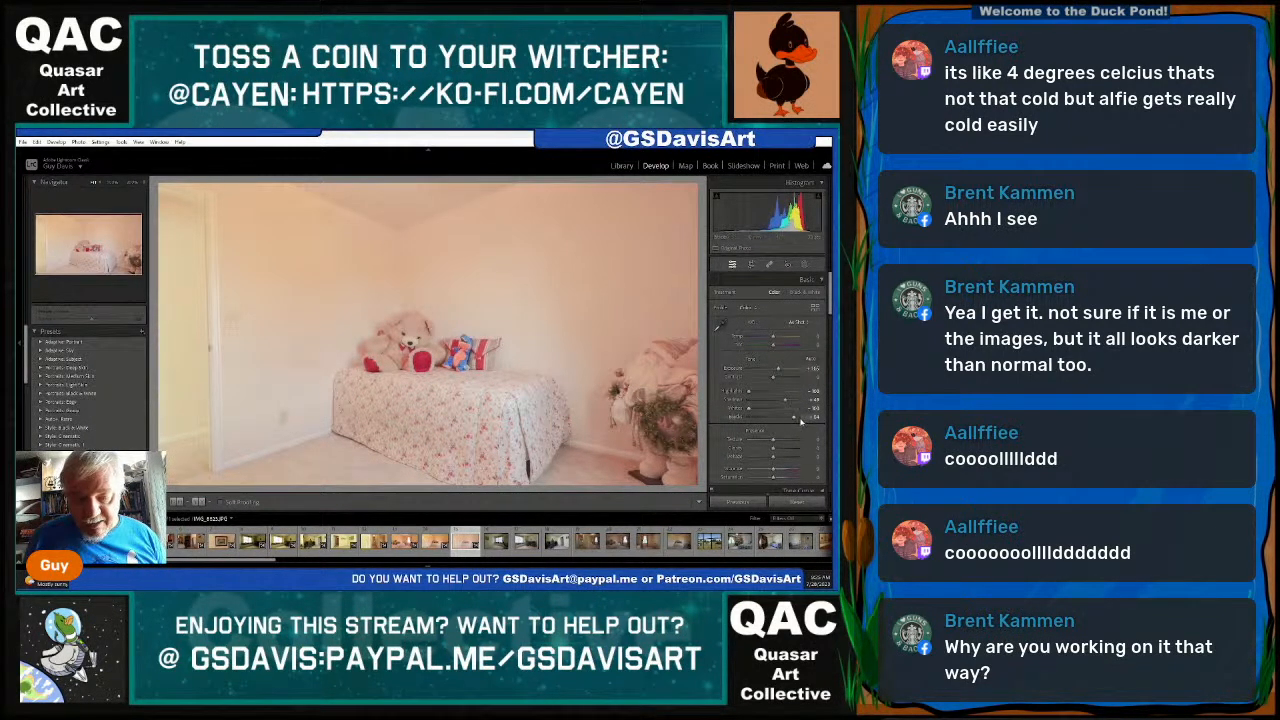
# Increase the dehaze on the teddy bear bed photo and reduce its red and orange saturation.
pyautogui.moveTo(773, 458); pyautogui.dragTo(794, 459)
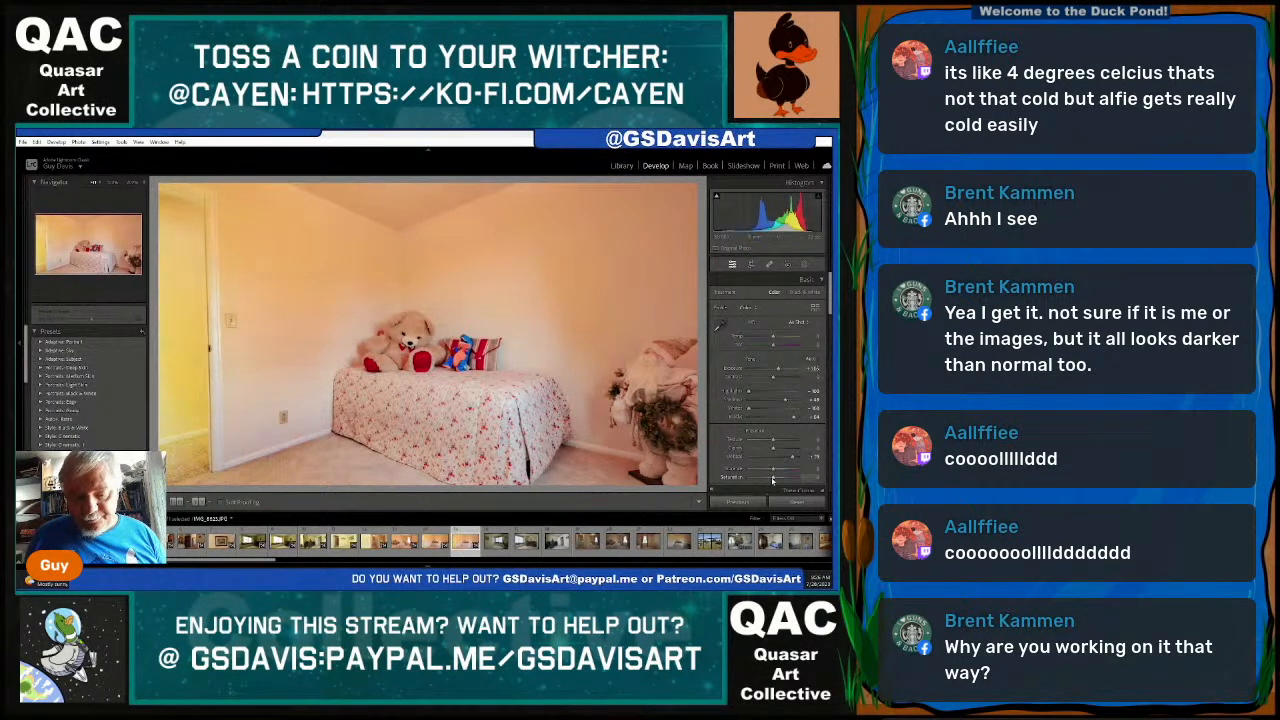
pyautogui.scroll(-5, 762, 445)
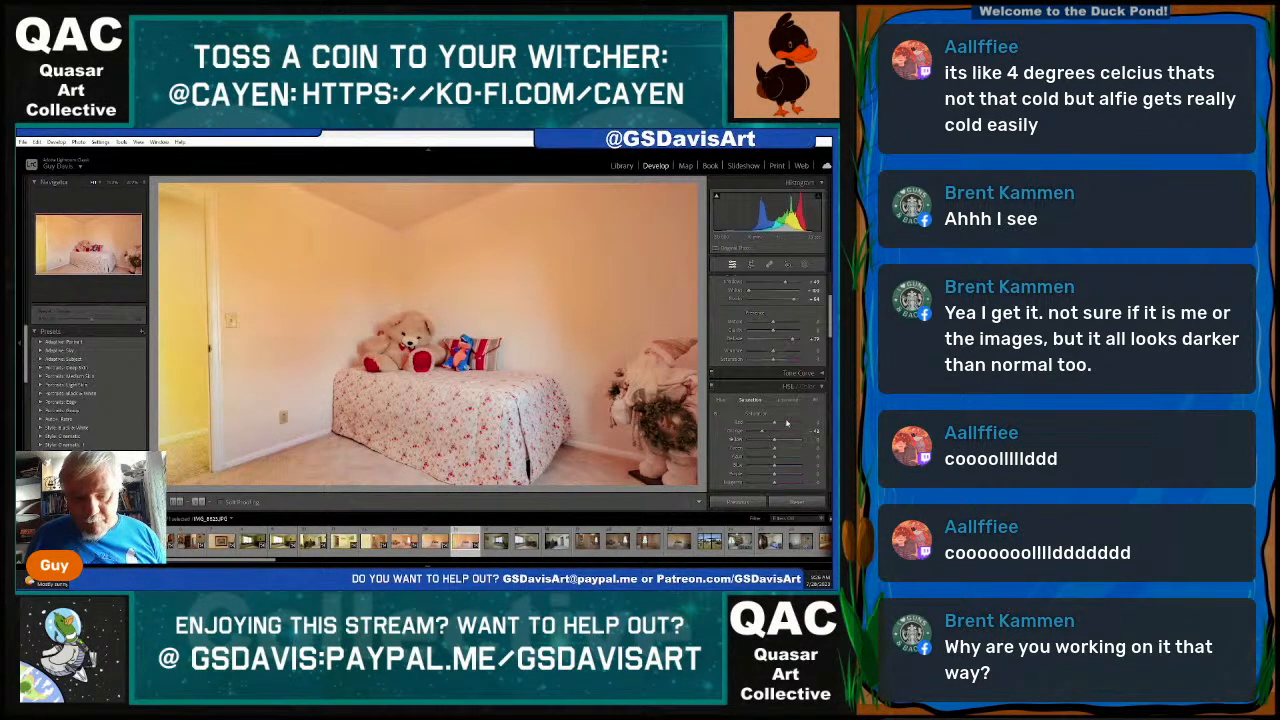
pyautogui.moveTo(773, 425); pyautogui.dragTo(754, 432)
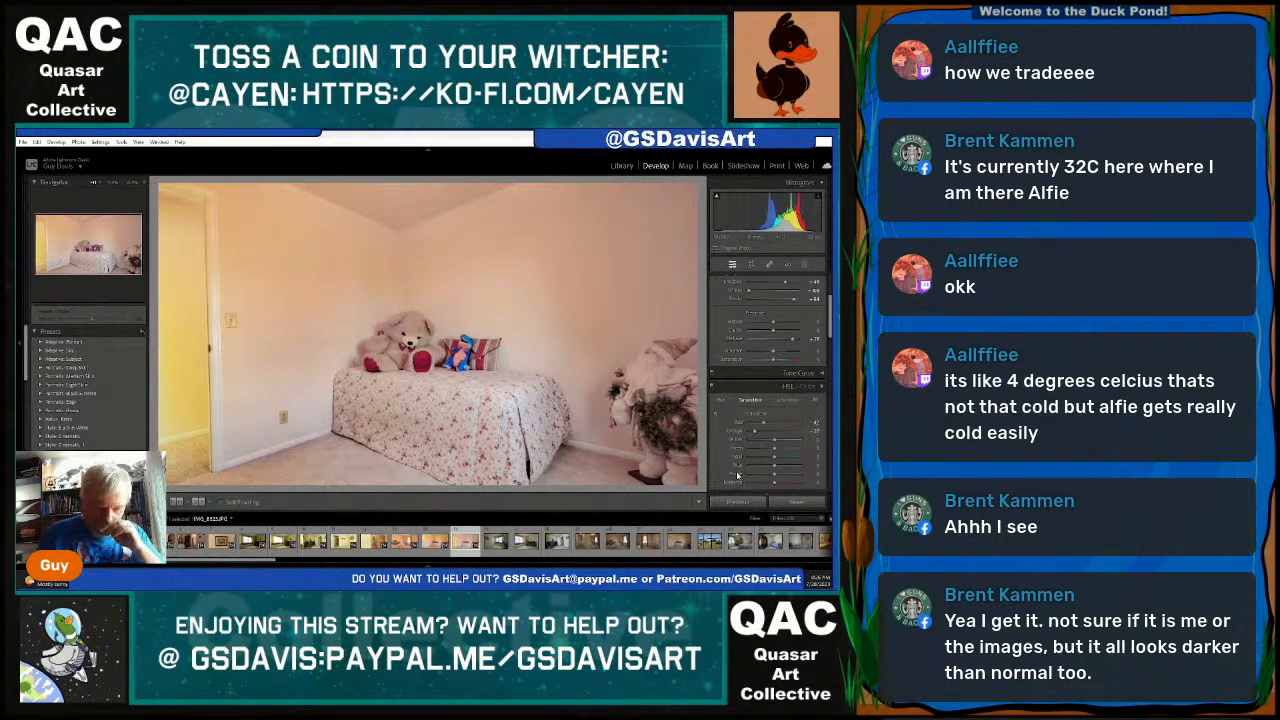
# Delete the unedited duplicate of the teddy bear bed photo from disk.
pyautogui.click(430, 542)
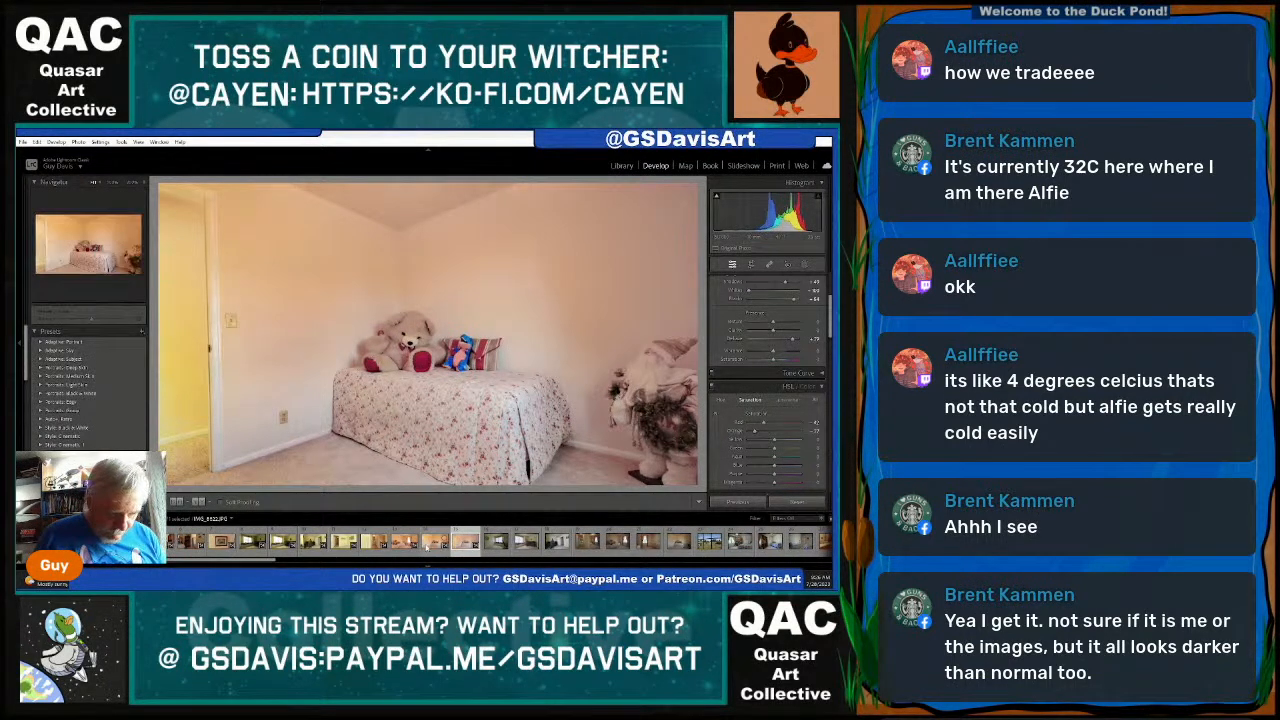
pyautogui.click(434, 541)
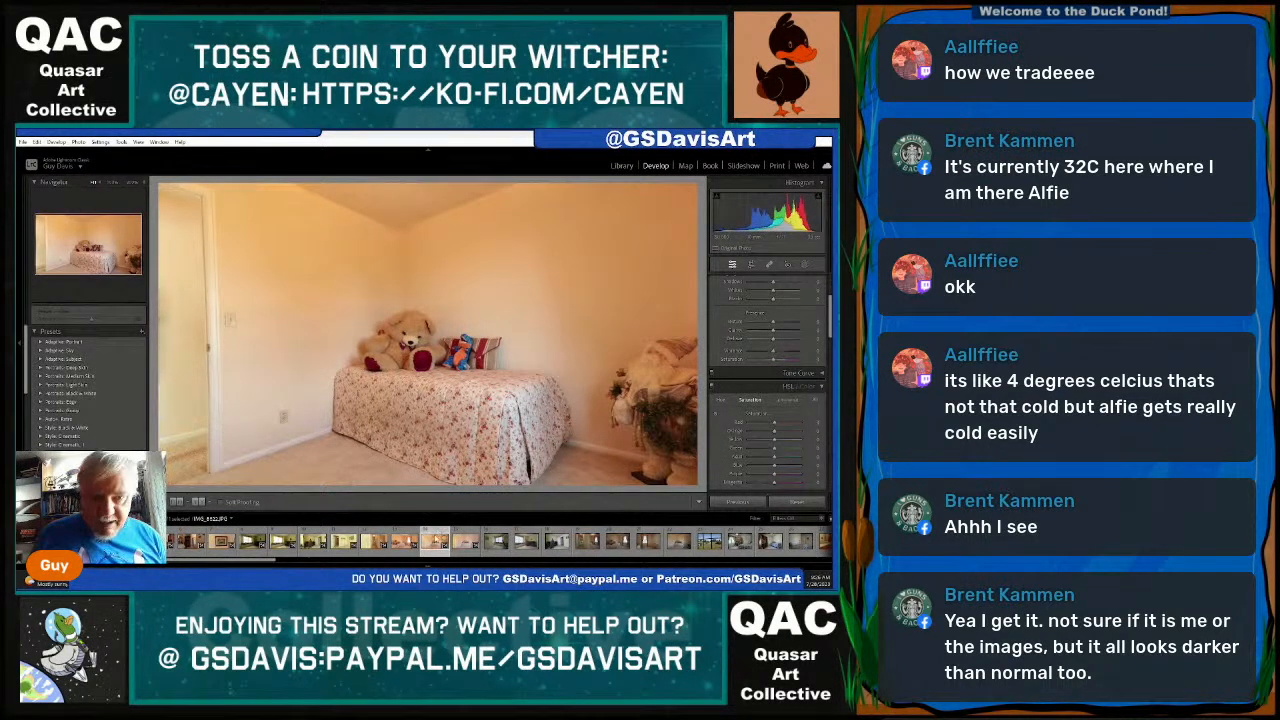
pyautogui.rightClick(434, 541)
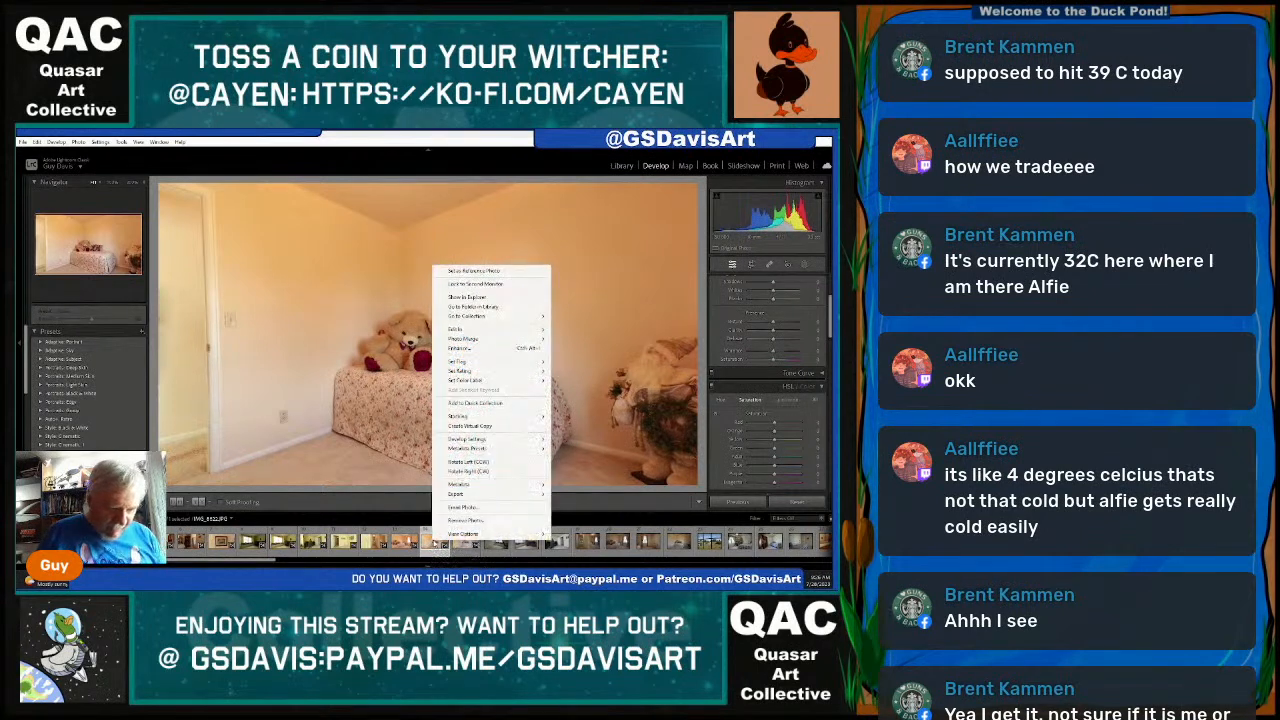
pyautogui.click(455, 521)
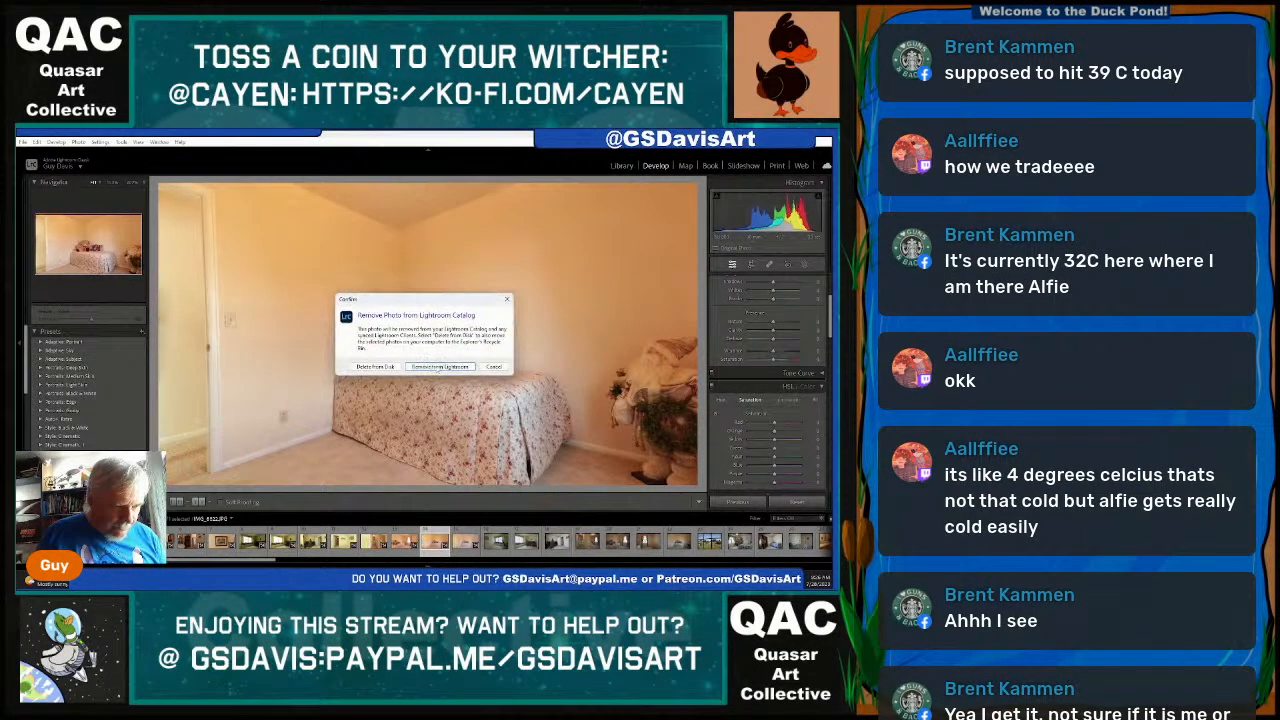
pyautogui.click(378, 367)
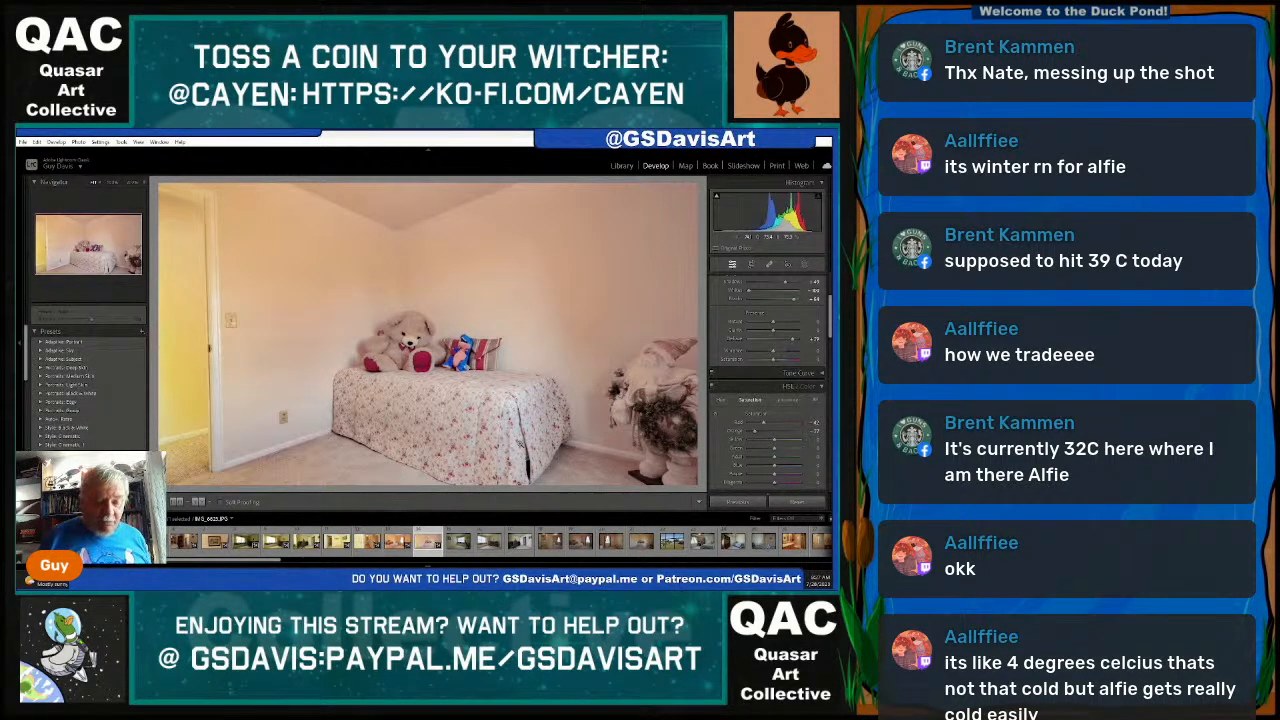
# Check the neighboring bedroom window photo, then slightly raise the orange saturation in the edited teddy bear bed photo.
pyautogui.click(398, 542)
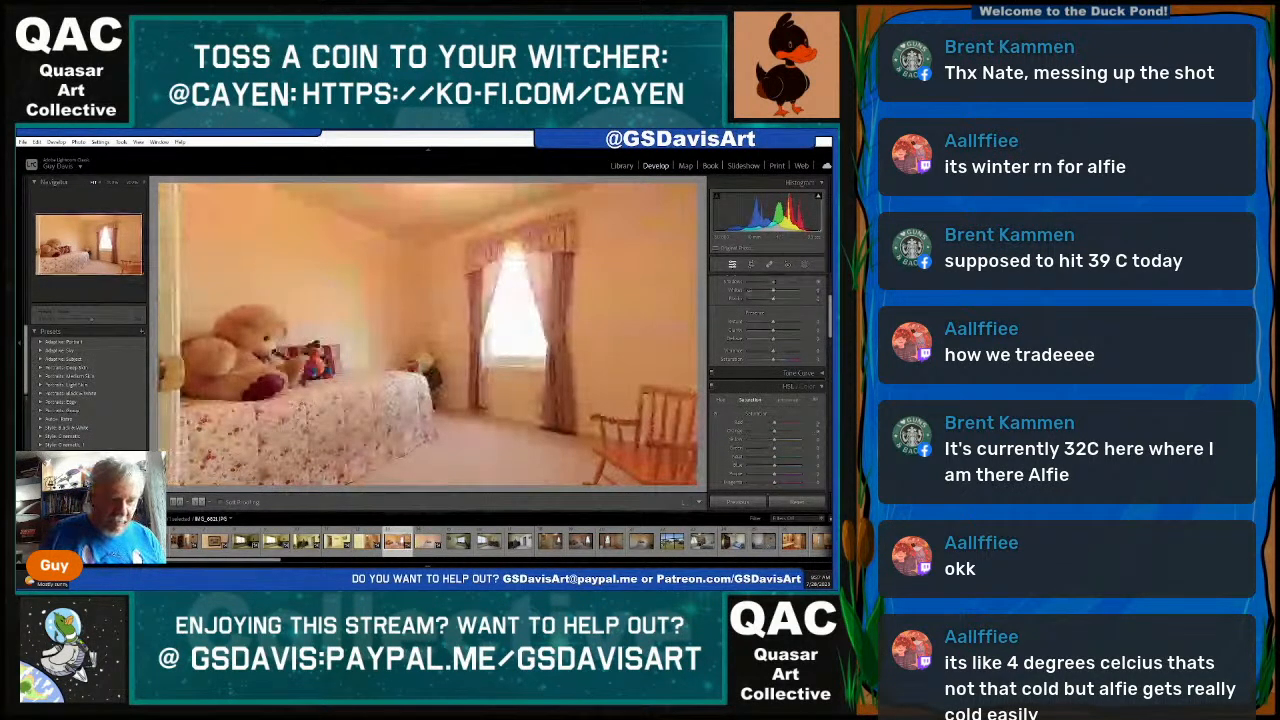
pyautogui.click(428, 542)
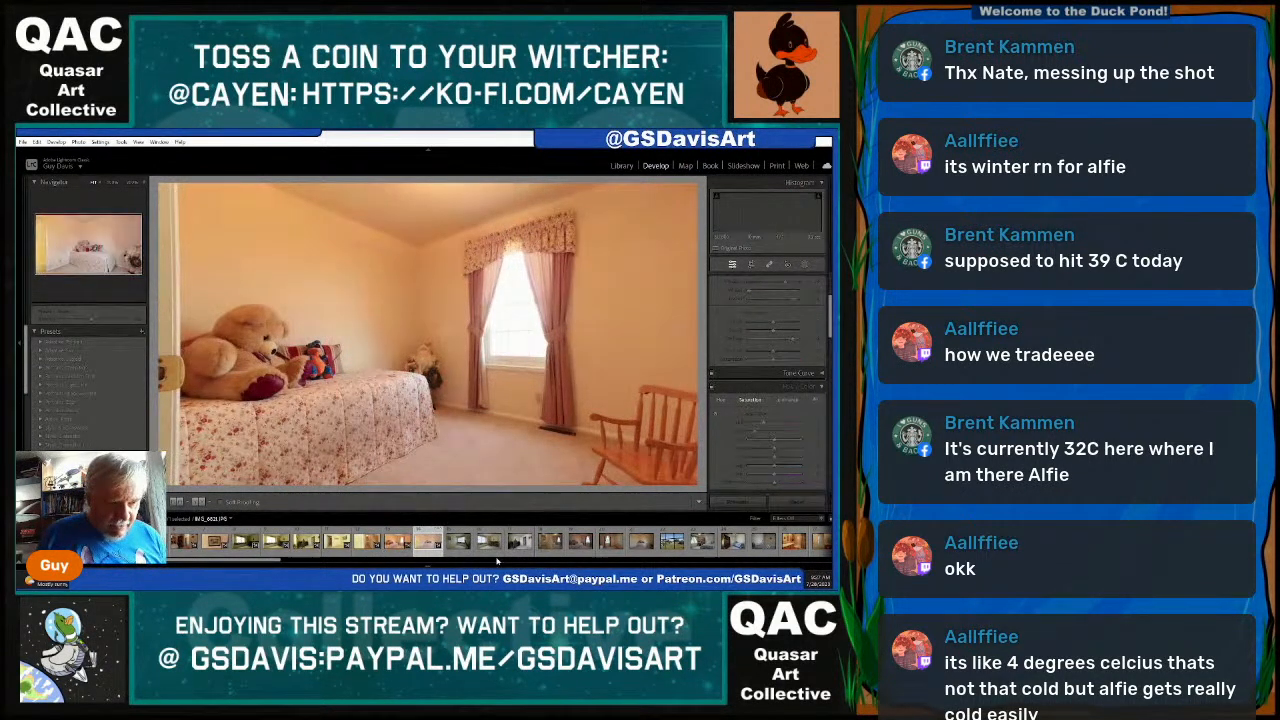
pyautogui.moveTo(497, 562)
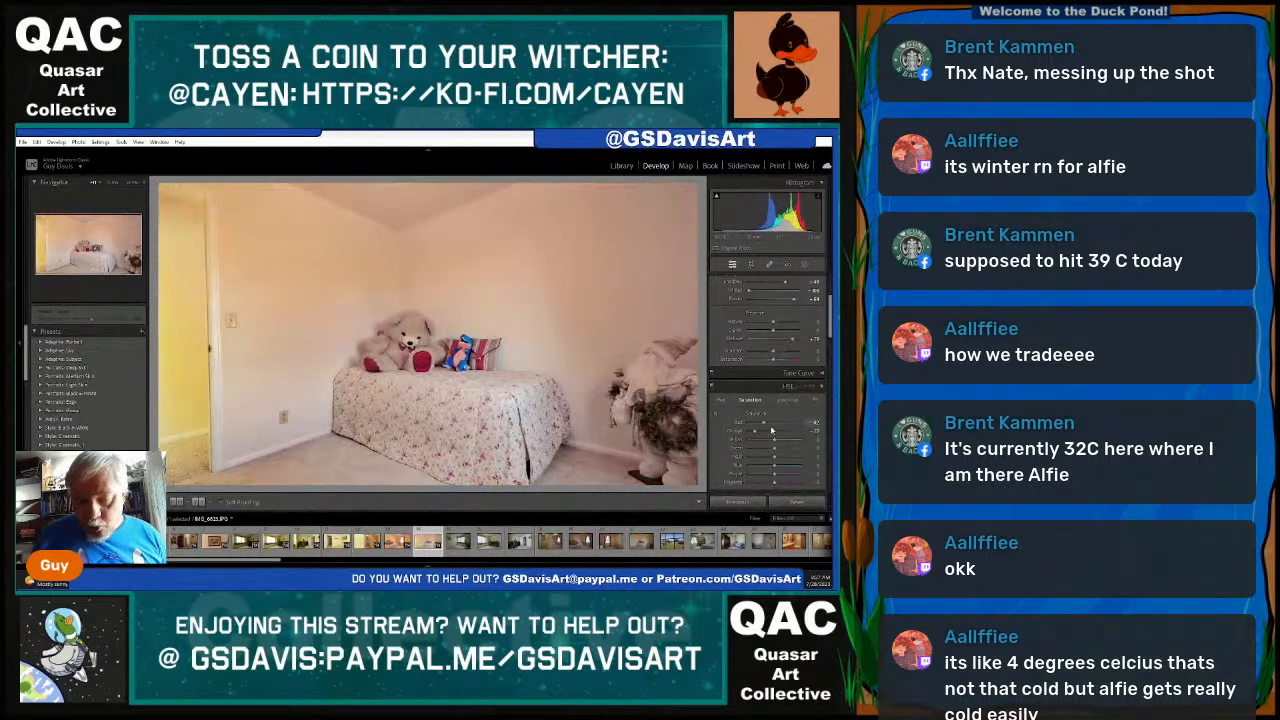
pyautogui.moveTo(757, 434); pyautogui.dragTo(762, 434)
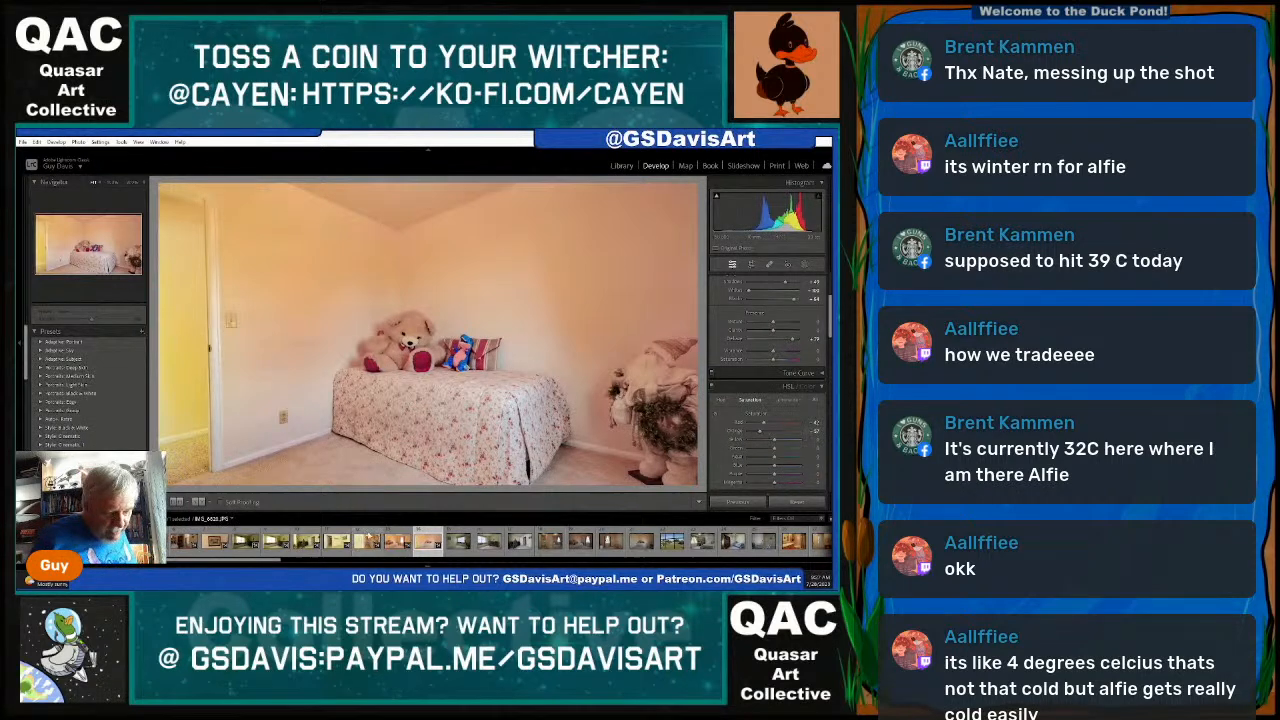
# Paste the teddy bear bed photo's adjustments onto the bedroom window photo and the hallway photo.
pyautogui.click(399, 546)
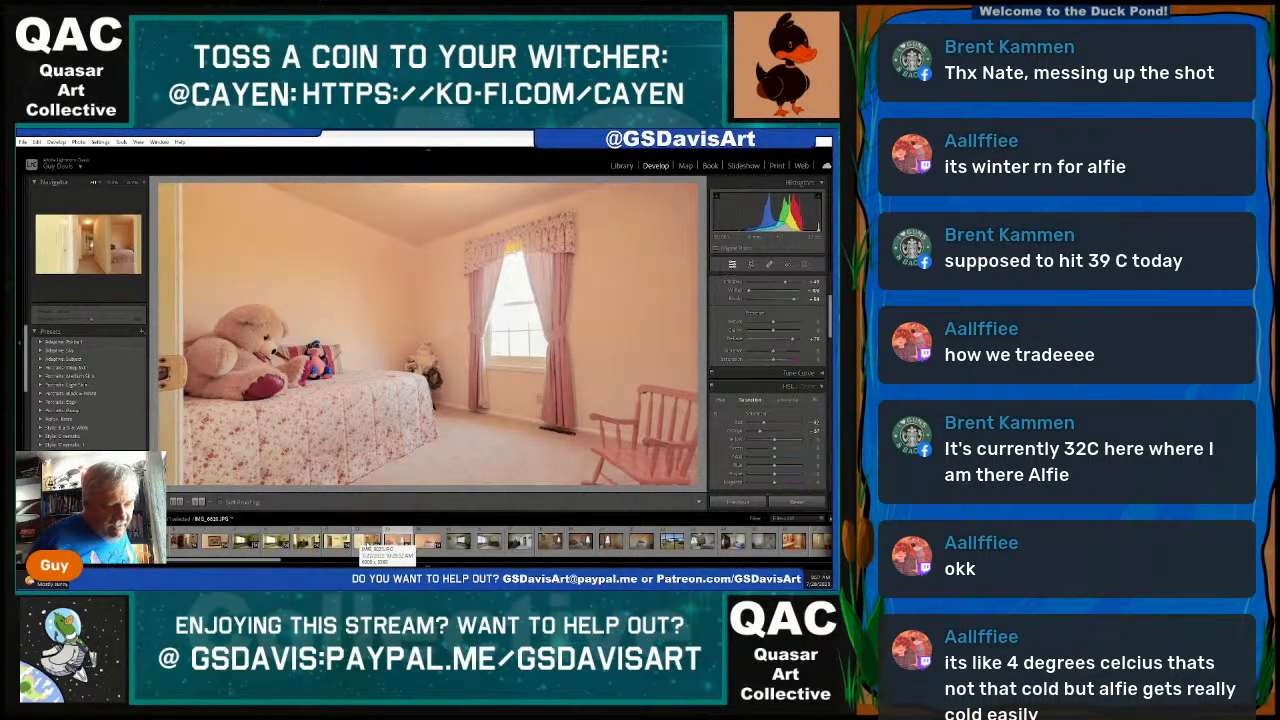
pyautogui.click(367, 544)
pyautogui.hotkey('ctrl', 'shift', 'v')
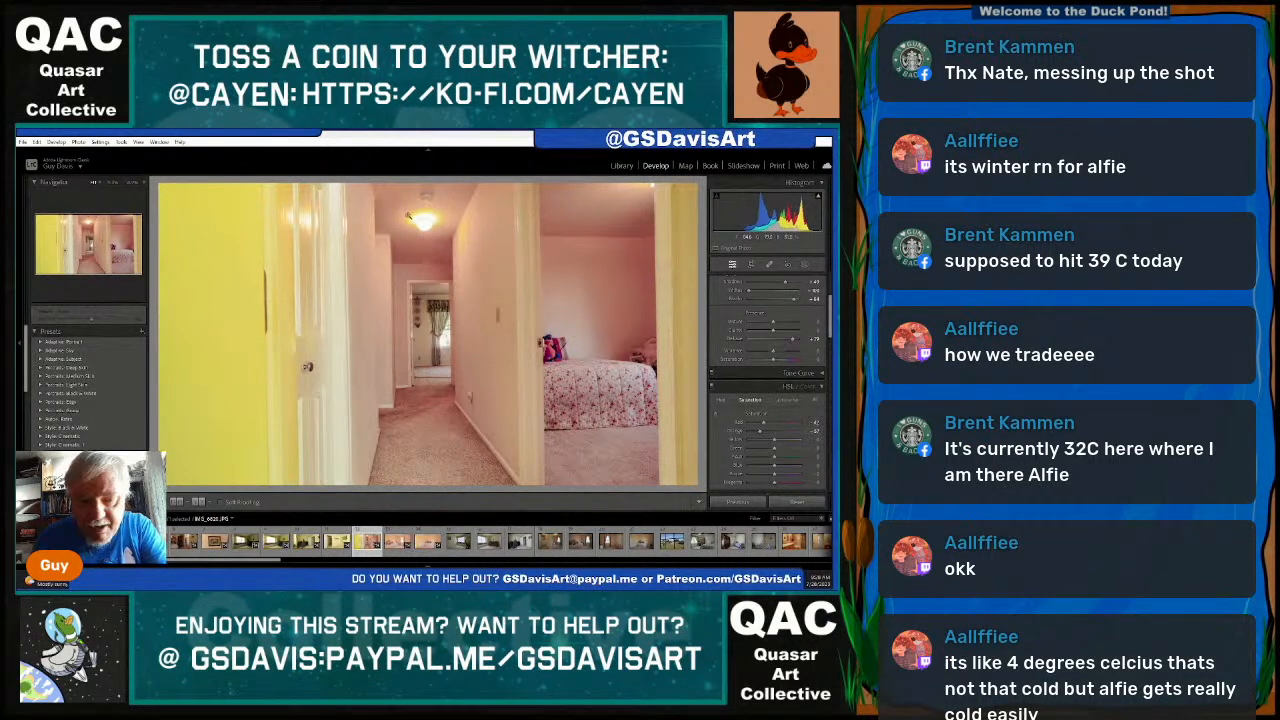
# Cool the hallway photo's color temperature and reset its red and orange saturation to neutral.
pyautogui.scroll(5, 719, 354)
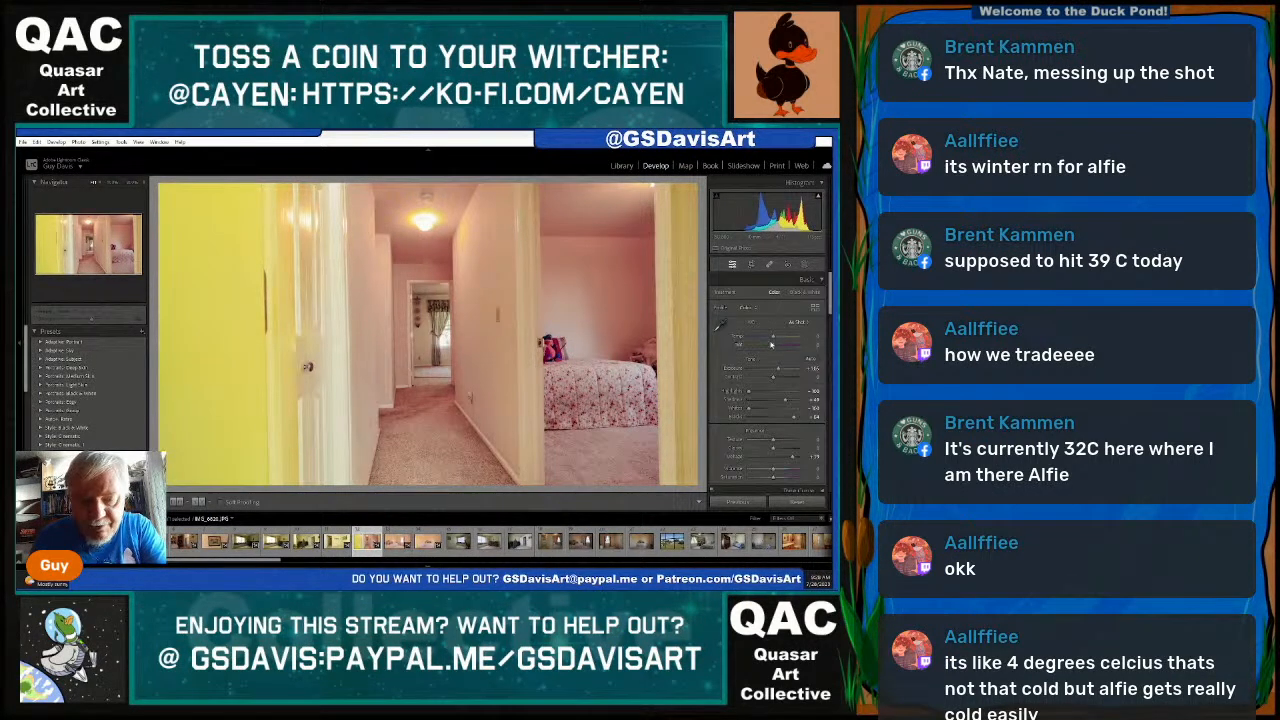
pyautogui.moveTo(771, 344); pyautogui.dragTo(768, 341)
pyautogui.scroll(-8, 730, 460)
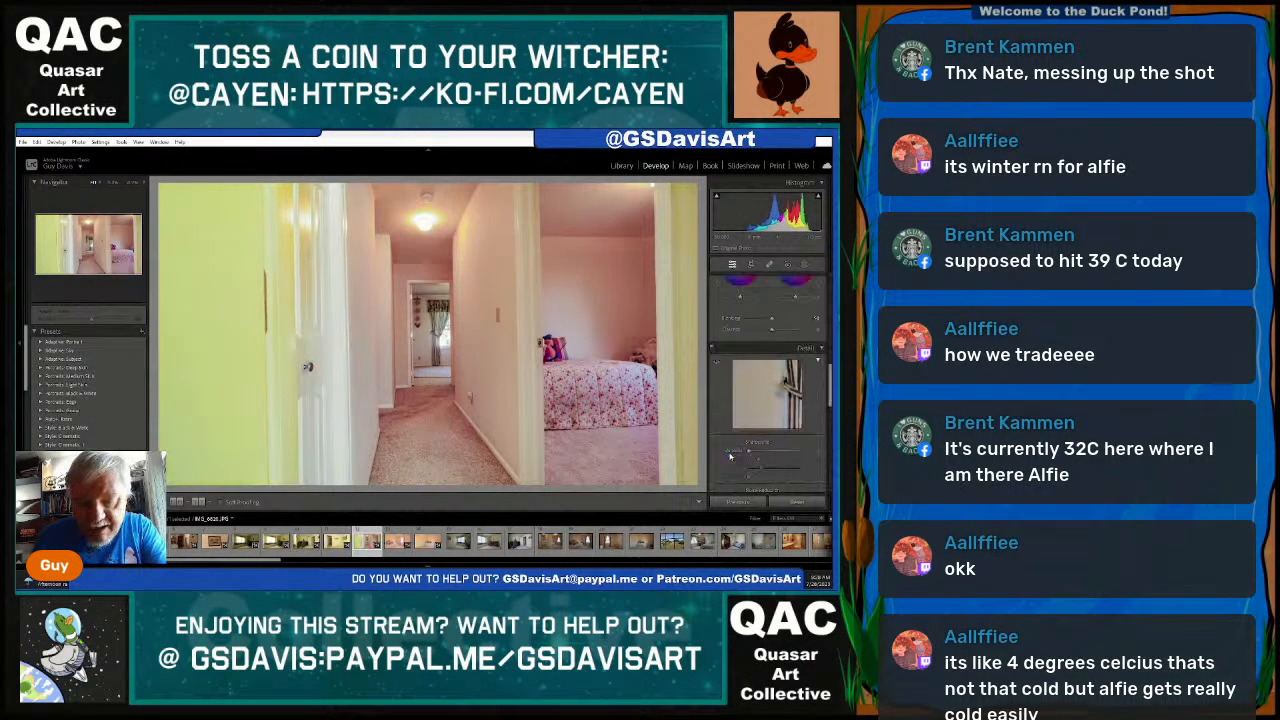
pyautogui.scroll(2, 730, 457)
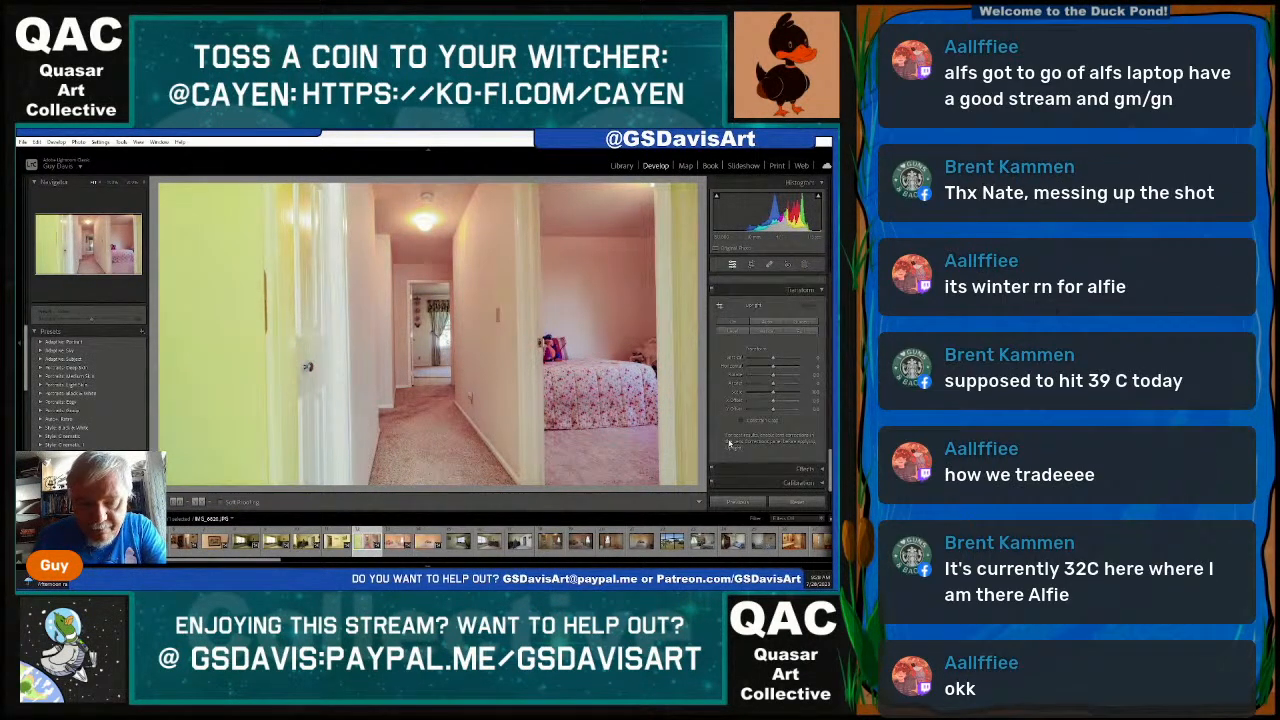
pyautogui.scroll(3, 730, 432)
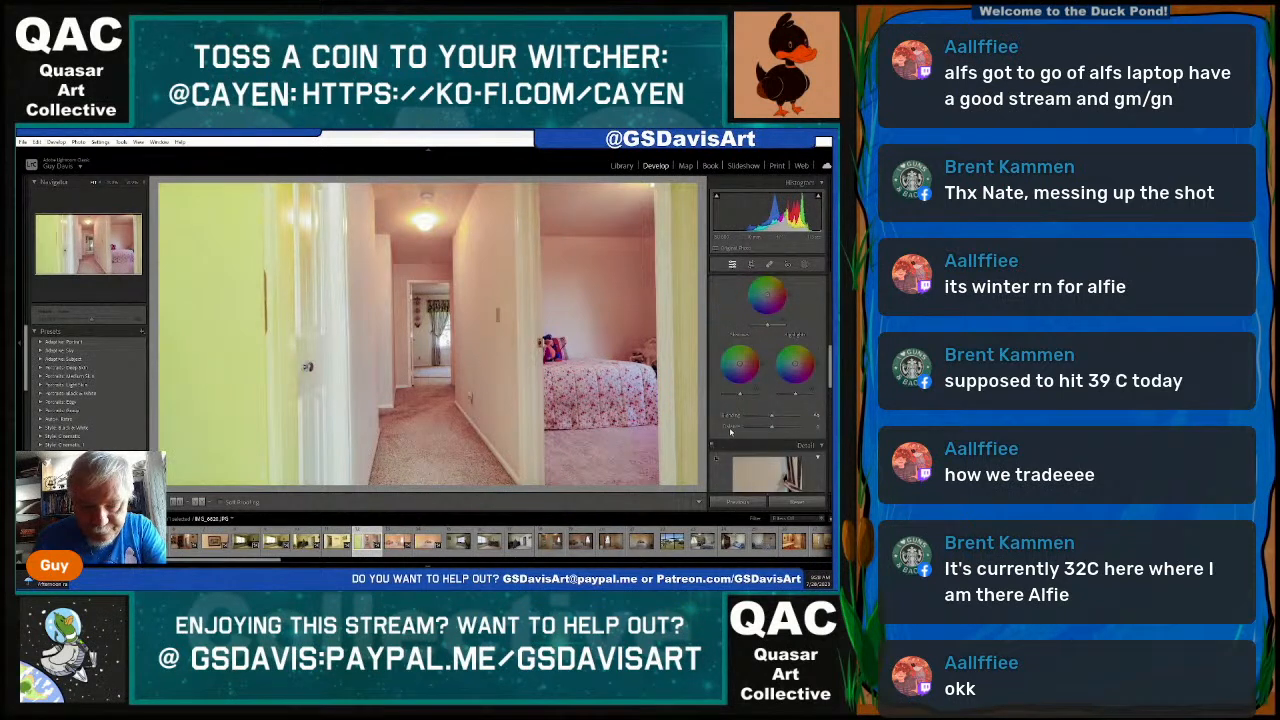
pyautogui.scroll(3, 730, 432)
pyautogui.moveTo(764, 355); pyautogui.dragTo(775, 346)
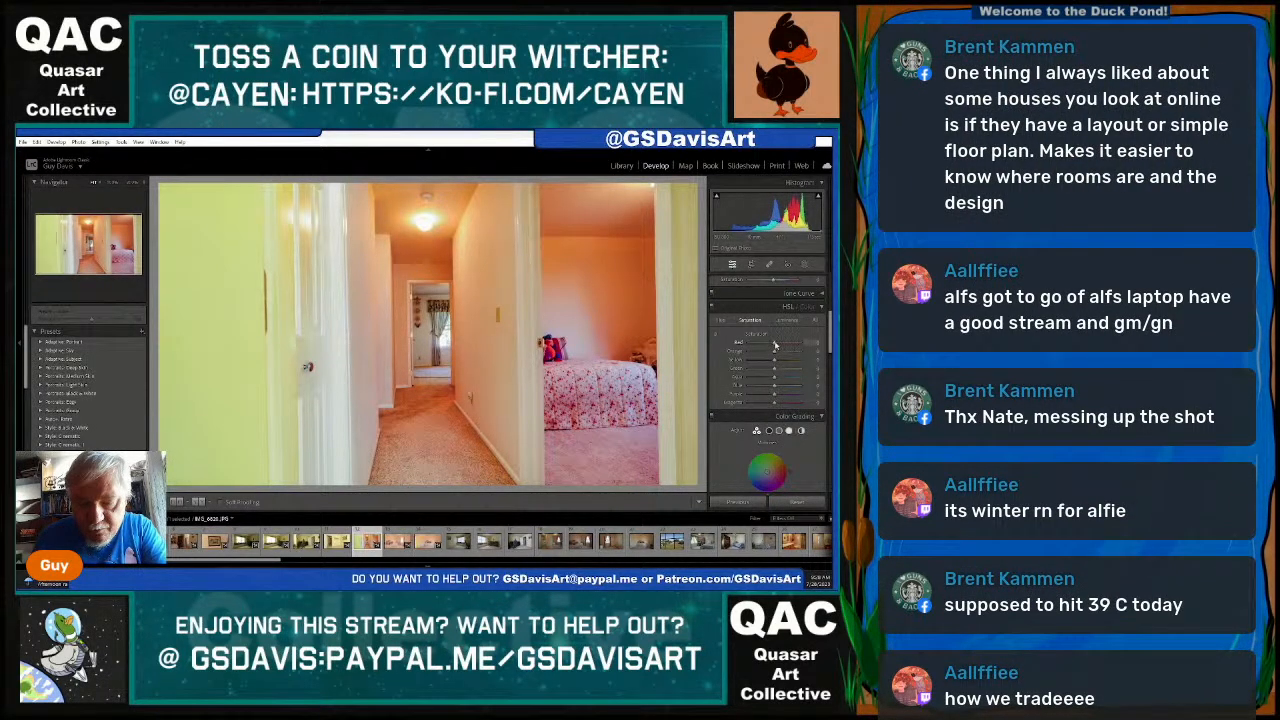
# Shift the hallway photo's white balance toward blue and green, apply auto tone, and ease the temperature and tint back.
pyautogui.scroll(5, 770, 340)
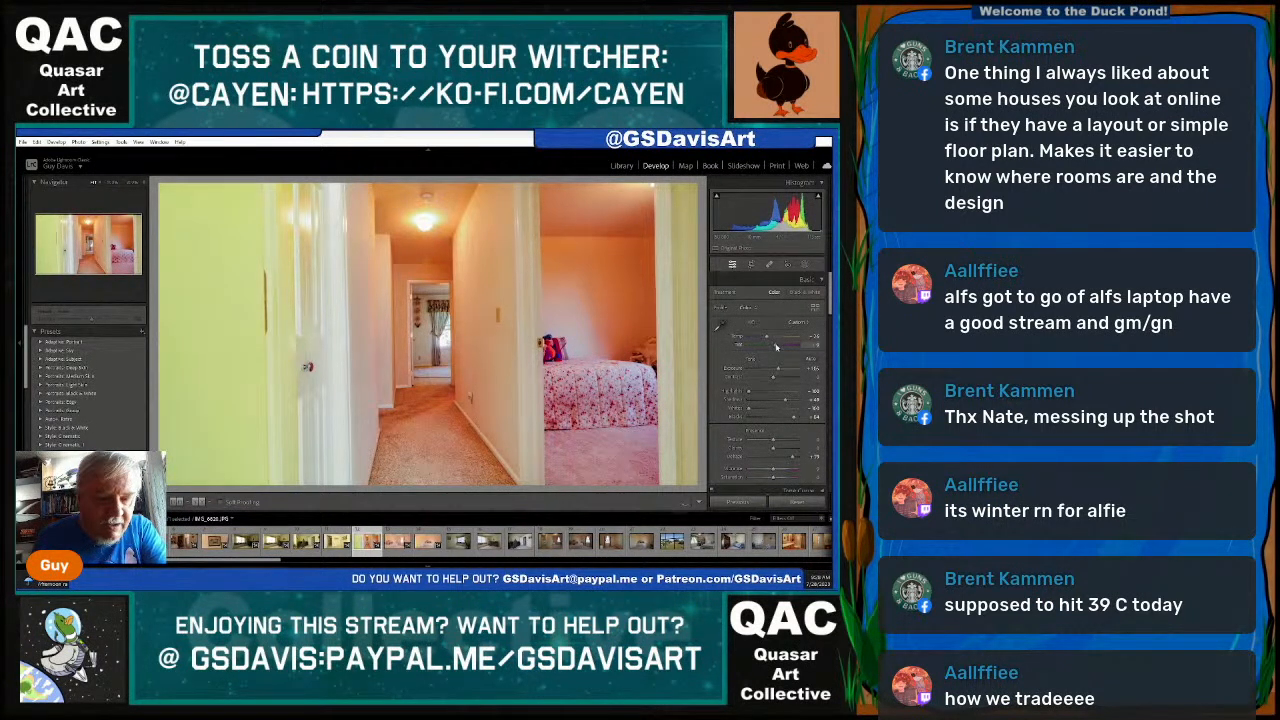
pyautogui.moveTo(768, 346); pyautogui.dragTo(763, 337)
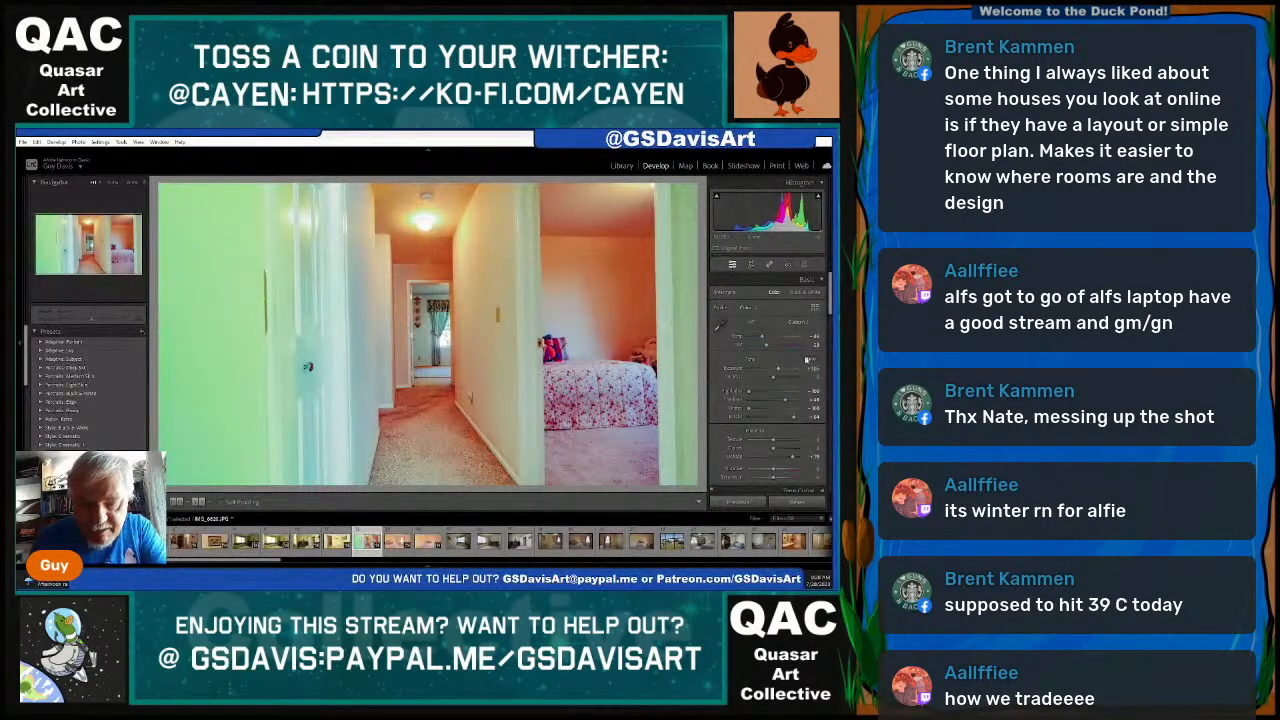
pyautogui.click(810, 360)
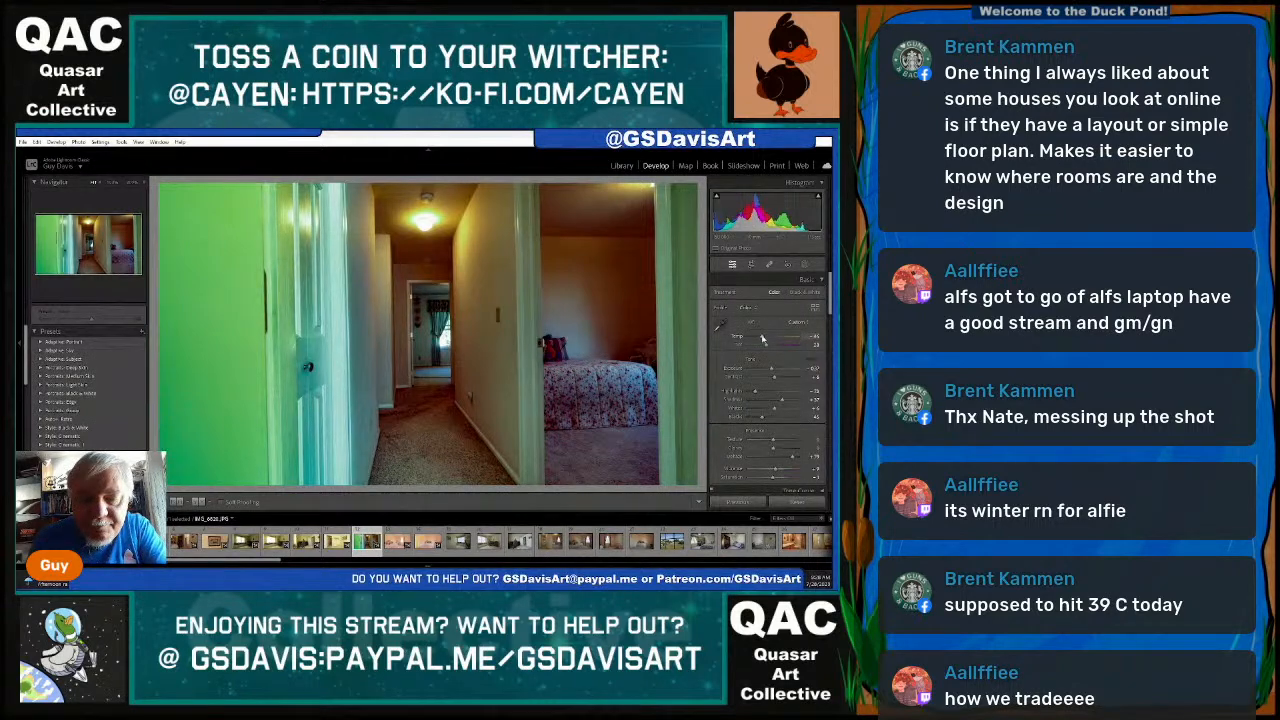
pyautogui.moveTo(762, 340); pyautogui.dragTo(772, 347)
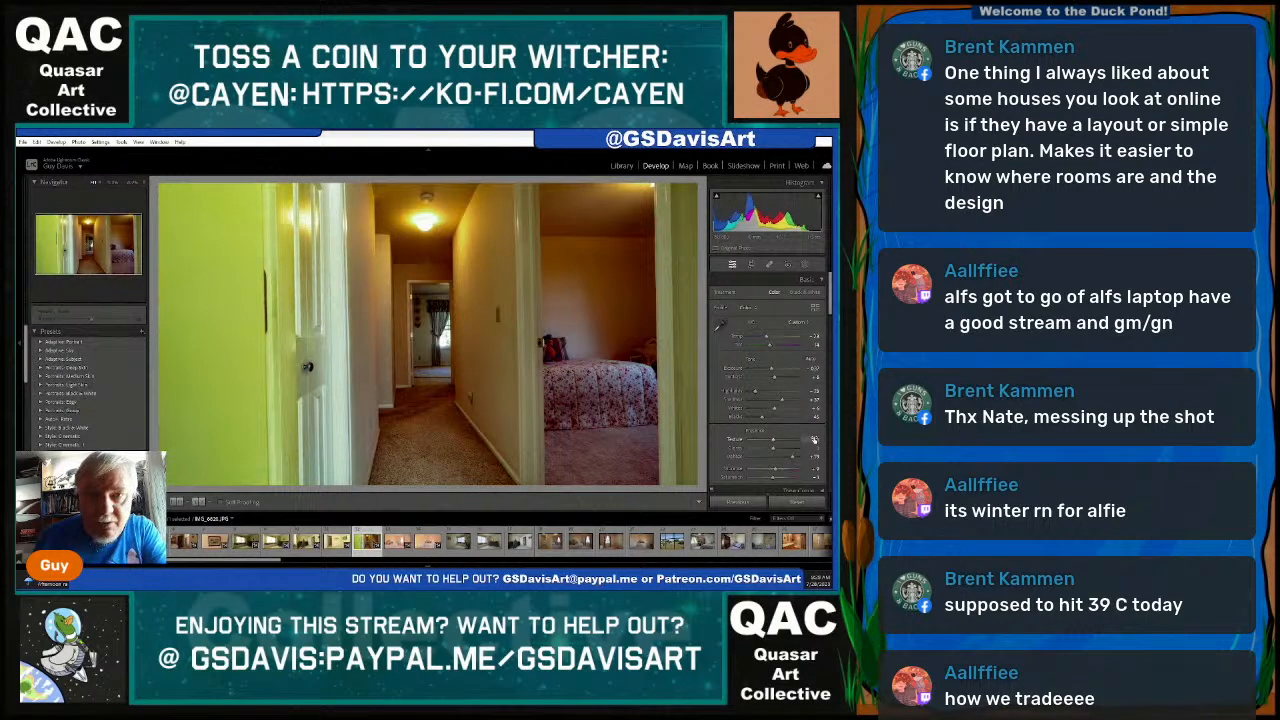
# Lower the hallway photo's vibrance and saturation, reduce its dehaze to a modest amount, and brighten the exposure slightly.
pyautogui.moveTo(800, 456); pyautogui.dragTo(767, 481)
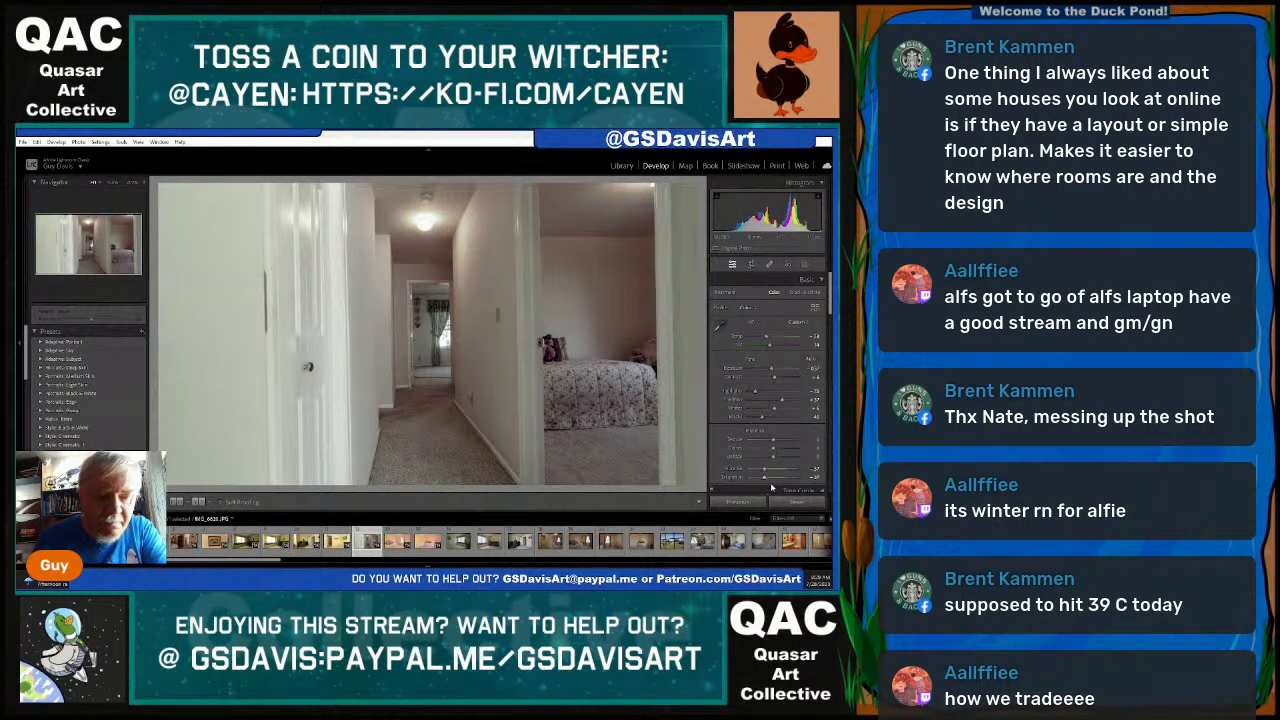
pyautogui.moveTo(765, 470); pyautogui.dragTo(764, 481)
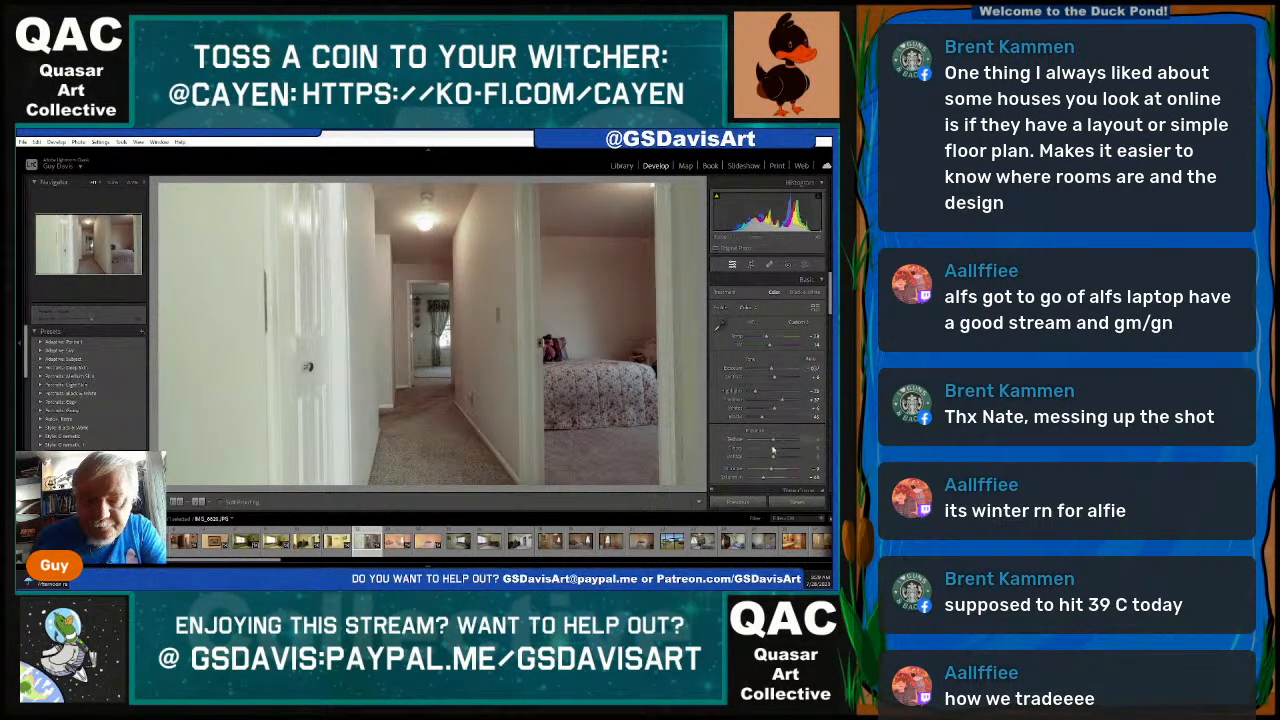
pyautogui.moveTo(773, 457); pyautogui.dragTo(778, 457)
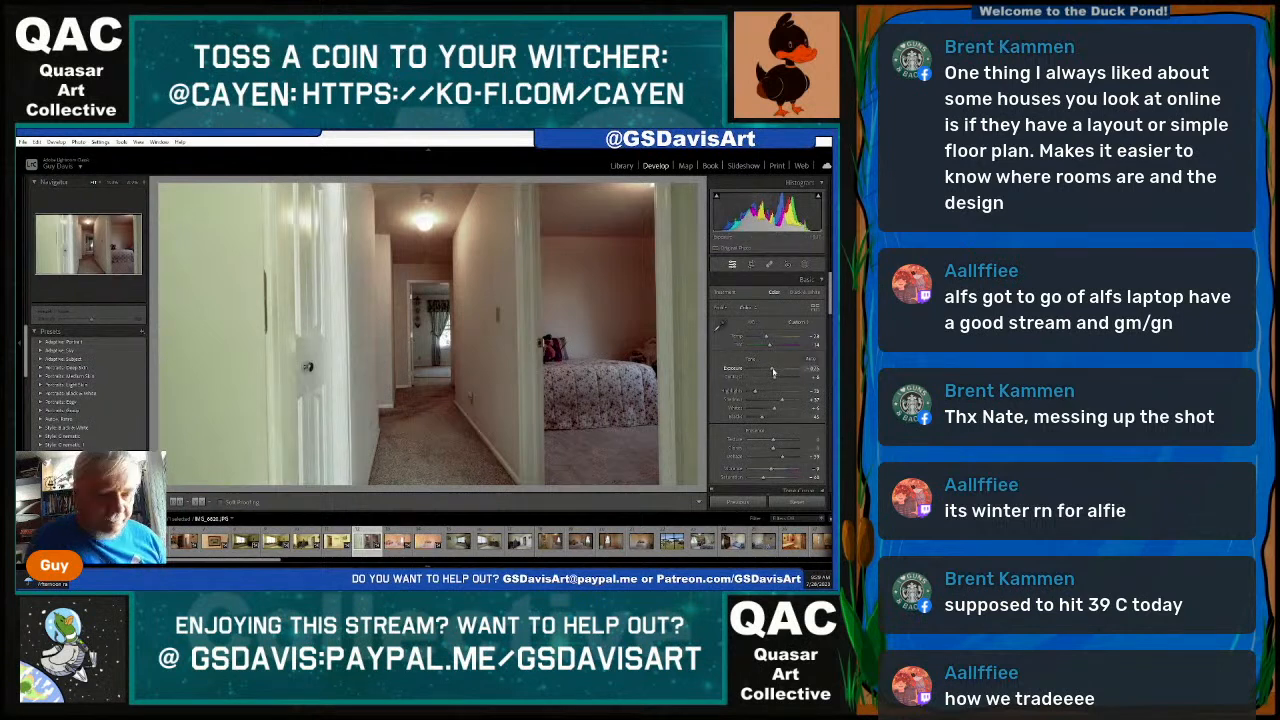
pyautogui.moveTo(772, 372); pyautogui.dragTo(775, 372)
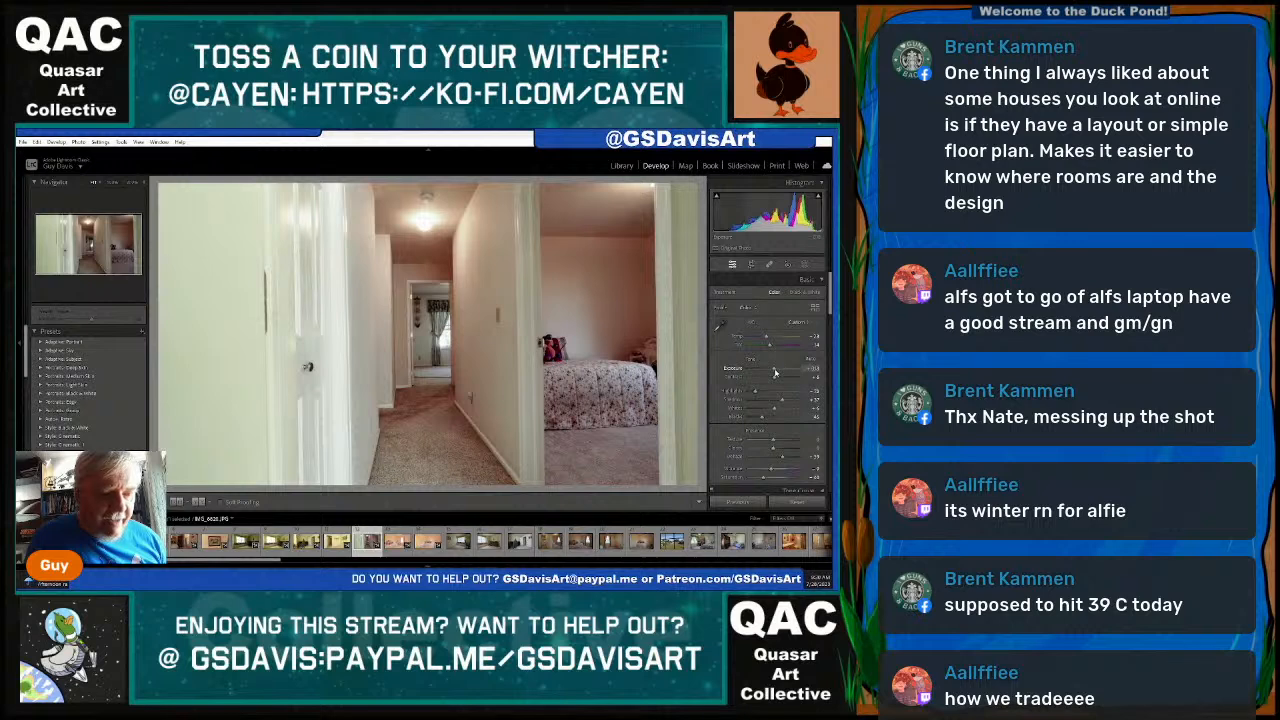
# Straighten the hallway photo with a slight rotation and constrain the crop to the image.
pyautogui.scroll(-8, 719, 427)
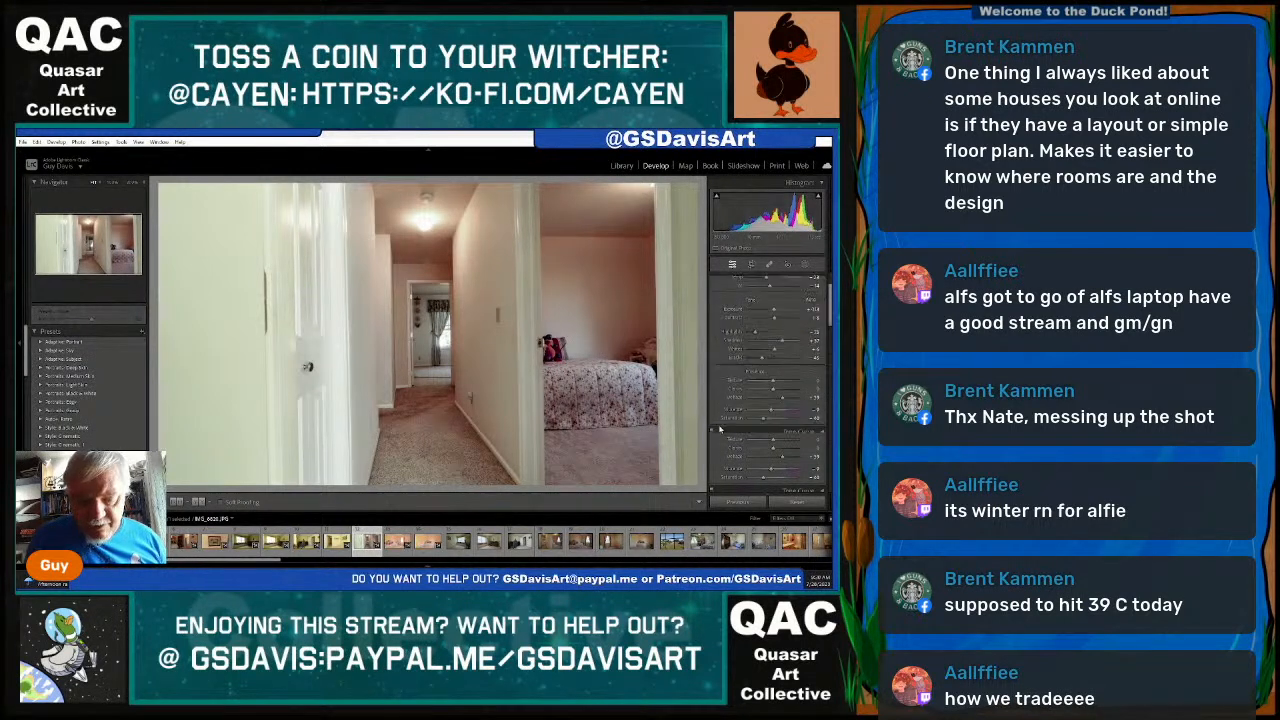
pyautogui.scroll(-5, 719, 427)
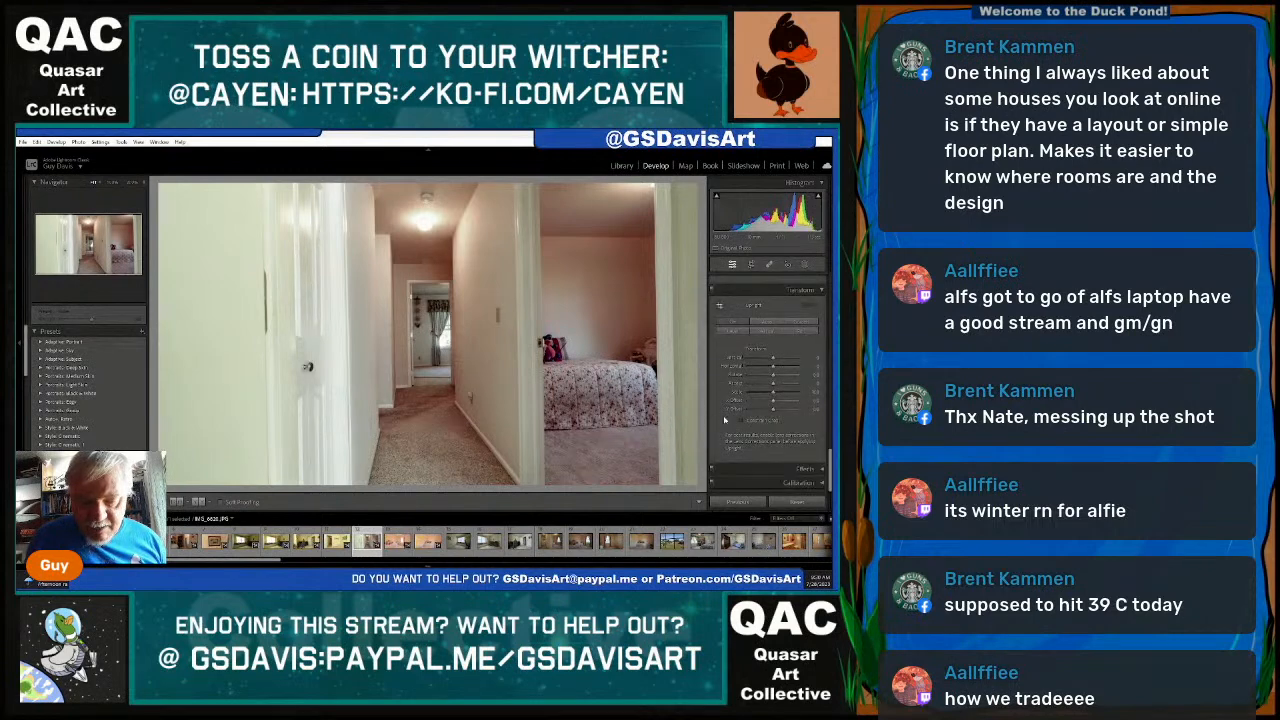
pyautogui.moveTo(772, 375); pyautogui.dragTo(776, 378)
pyautogui.click(742, 421)
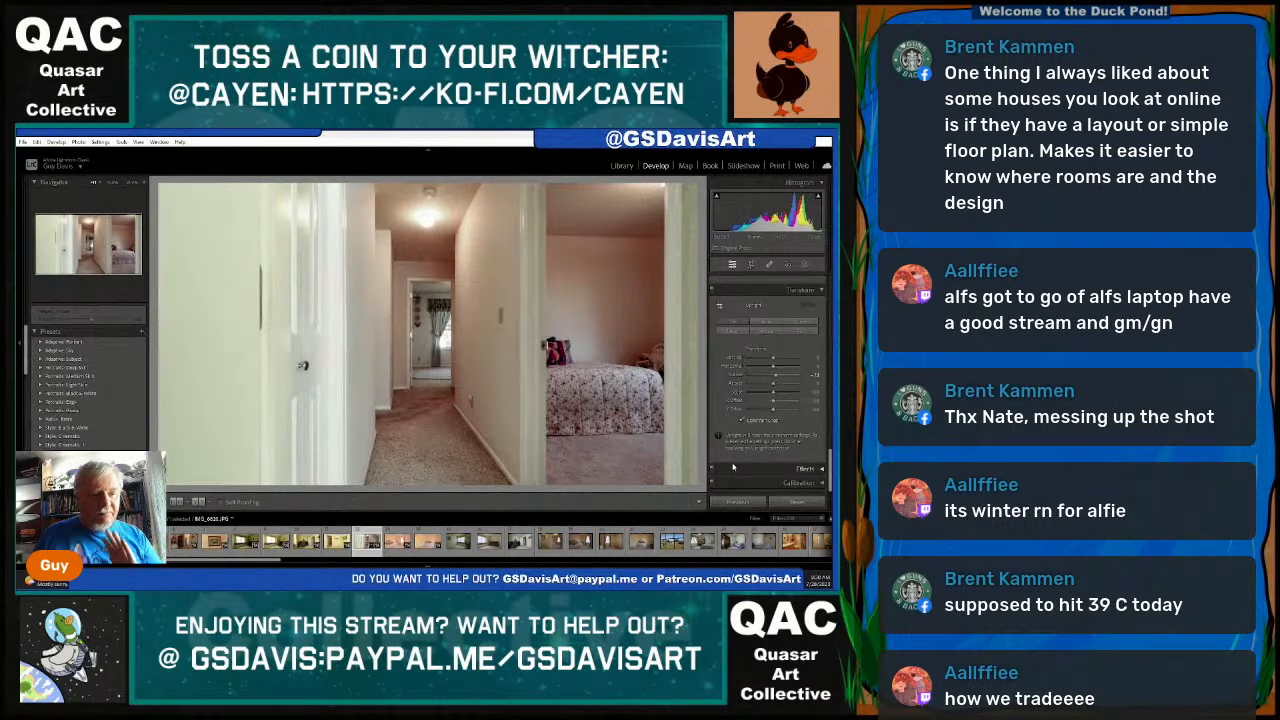
# Open the pink bedroom photo with the window and reduce its color cast by lowering vibrance slightly and saturation more strongly.
pyautogui.click(398, 541)
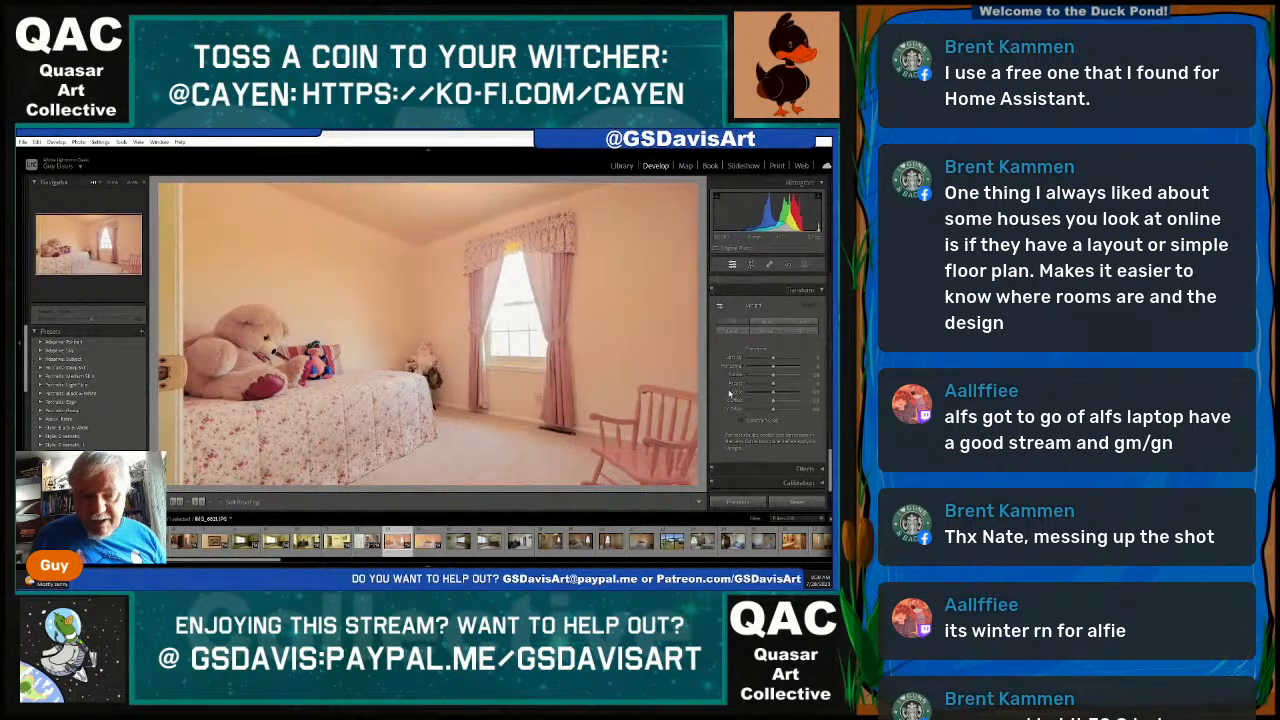
pyautogui.scroll(10, 729, 393)
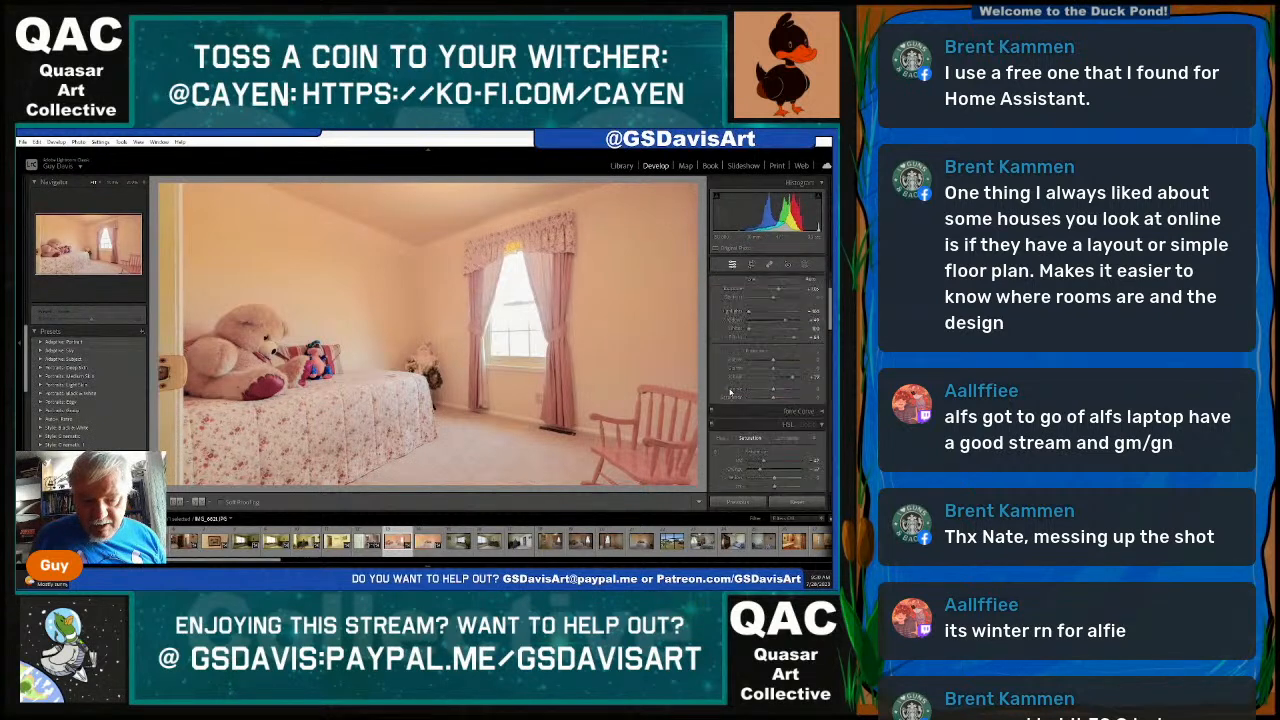
pyautogui.scroll(4, 730, 392)
pyautogui.scroll(-3, 730, 393)
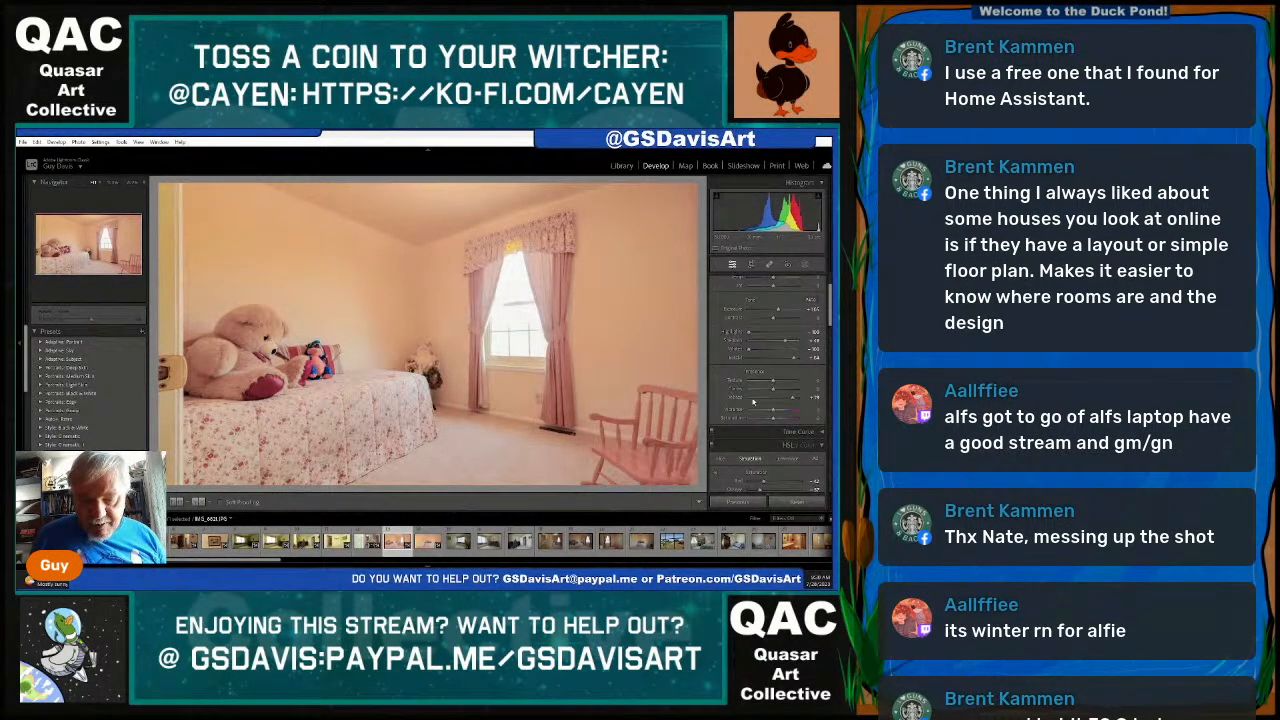
pyautogui.moveTo(773, 411); pyautogui.dragTo(762, 421)
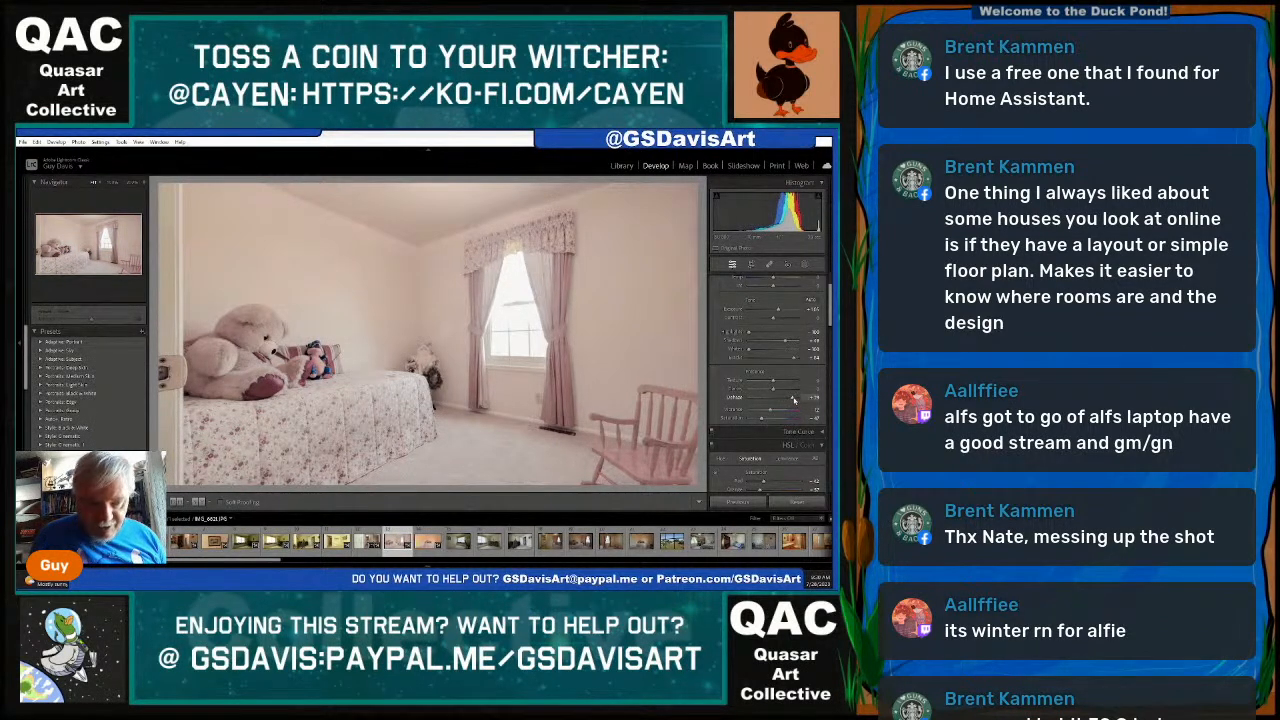
# Raise the bedroom photo's dehaze and texture, soften clarity slightly, and pull the shadows and blacks down.
pyautogui.moveTo(793, 400); pyautogui.dragTo(799, 400)
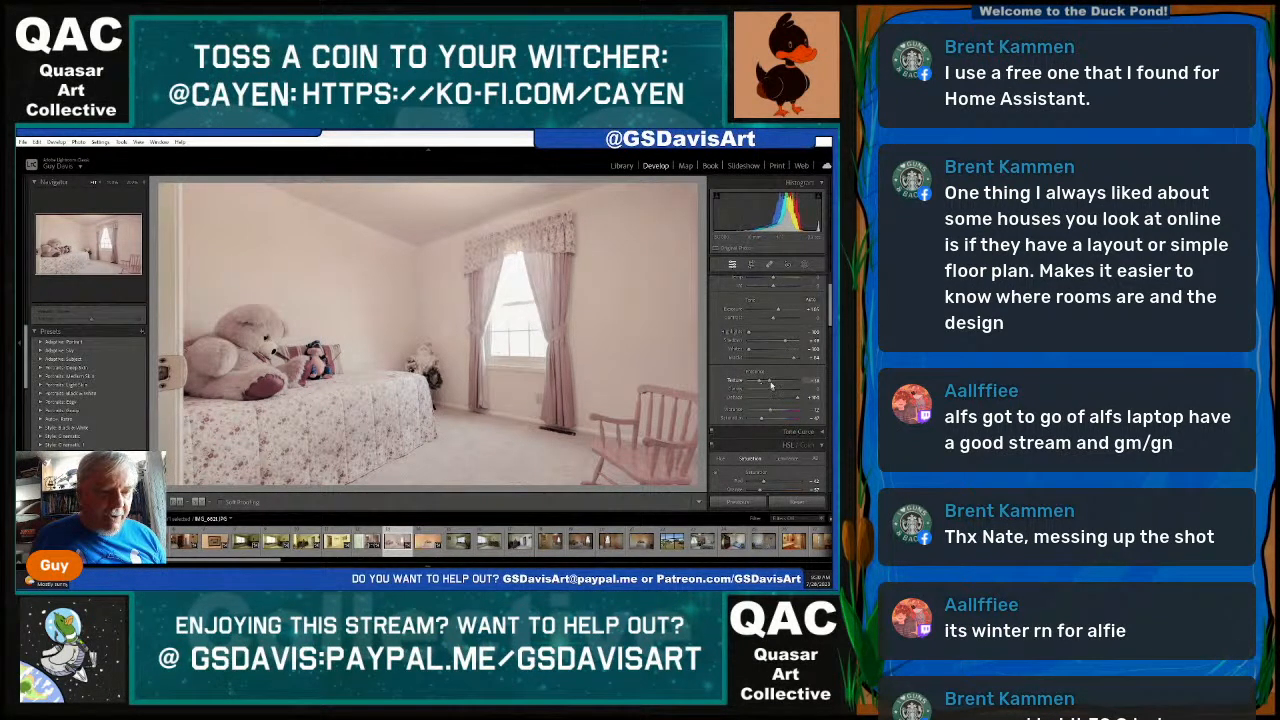
pyautogui.moveTo(770, 384)
pyautogui.mouseDown()
pyautogui.moveTo(786, 384)
pyautogui.moveTo(745, 392)
pyautogui.moveTo(768, 392)
pyautogui.mouseUp()
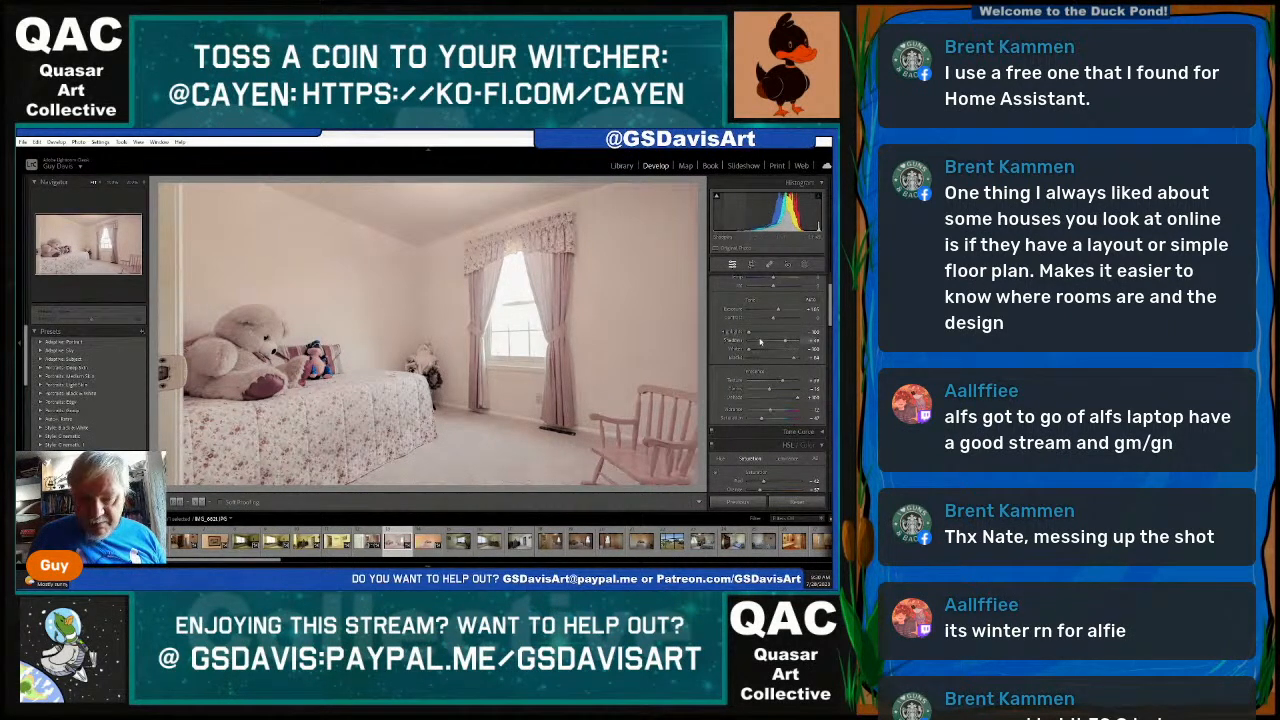
pyautogui.moveTo(750, 335); pyautogui.dragTo(785, 358)
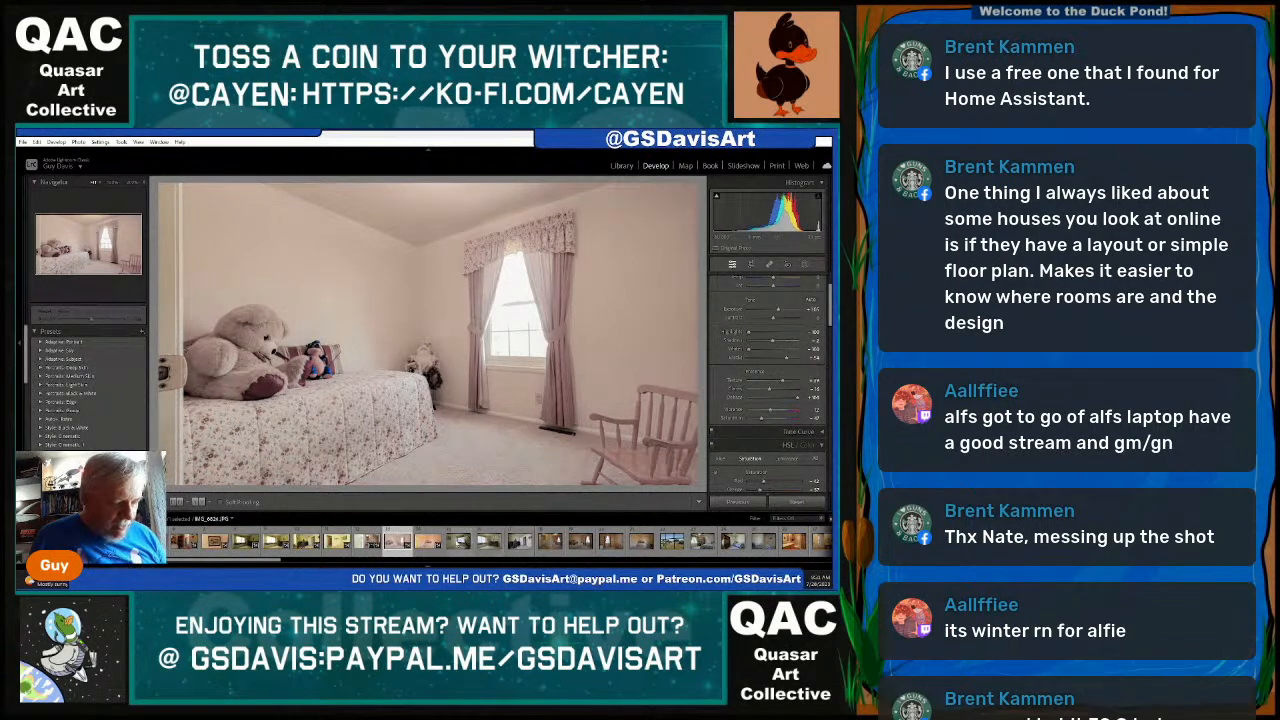
# Apply the same edits to the next bedroom photo with the teddy bear on the bed and raise its saturation slightly.
pyautogui.click(420, 547)
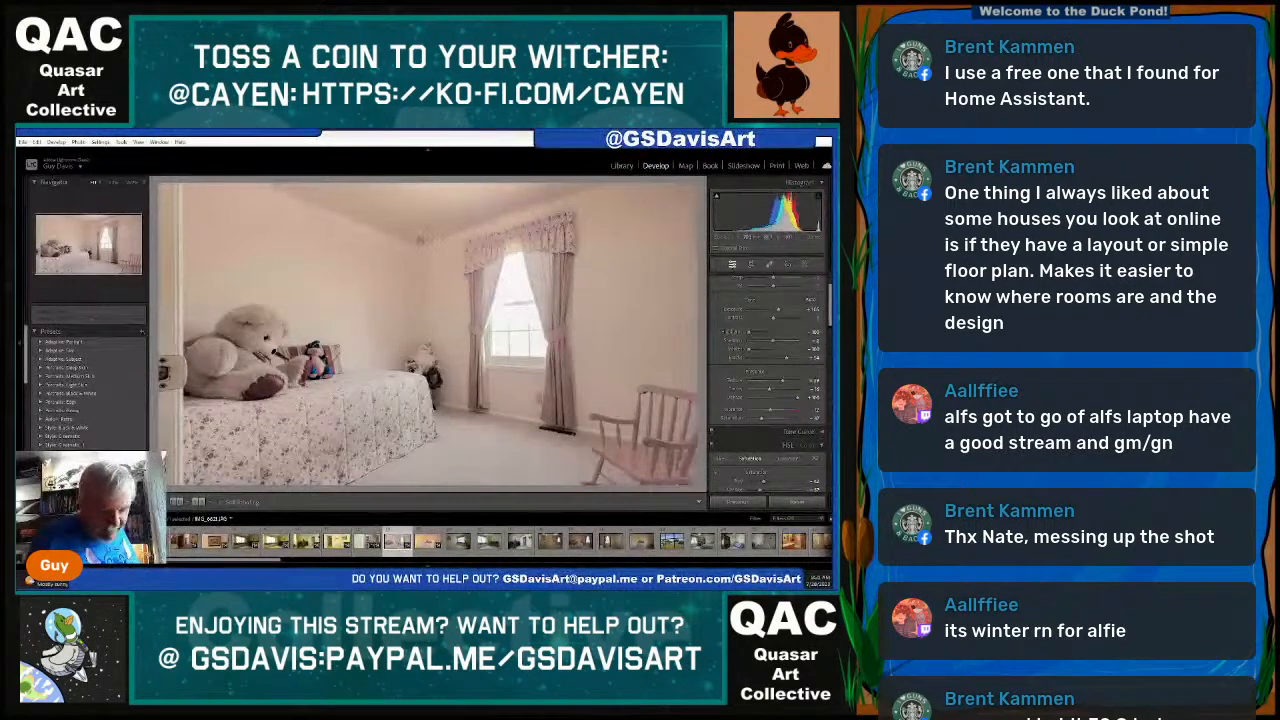
pyautogui.click(428, 541)
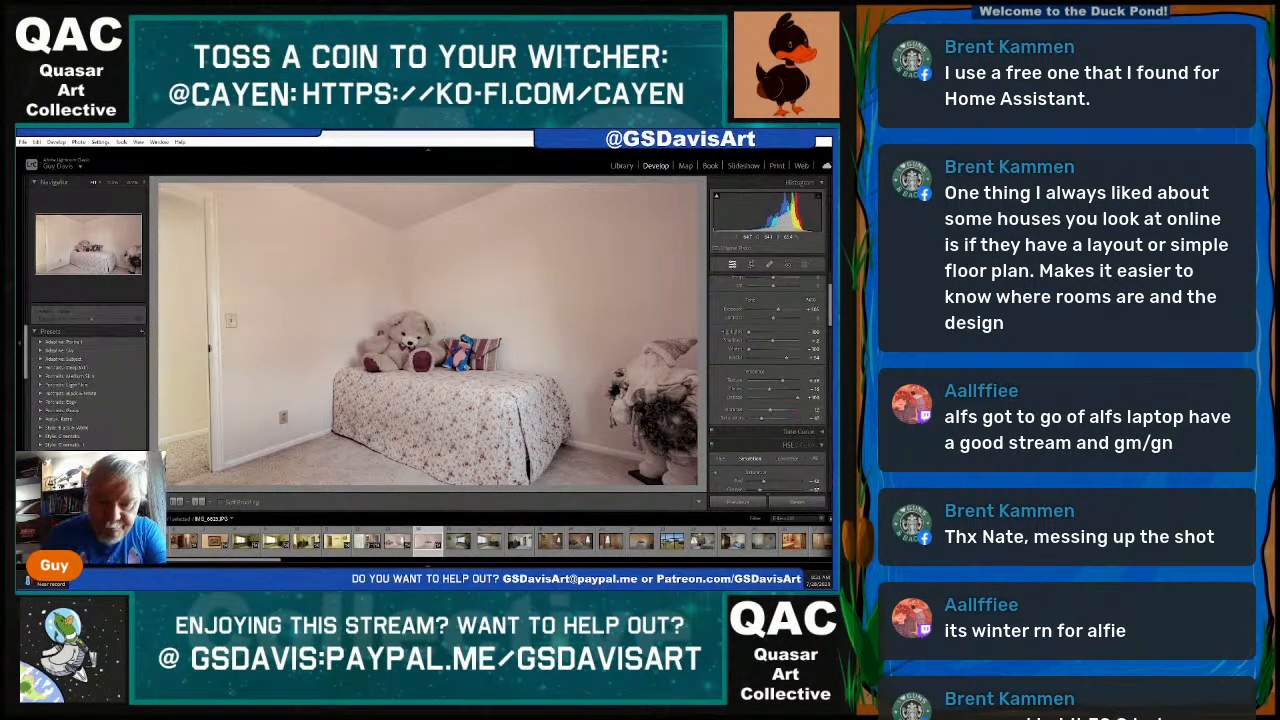
pyautogui.moveTo(762, 419); pyautogui.dragTo(767, 420)
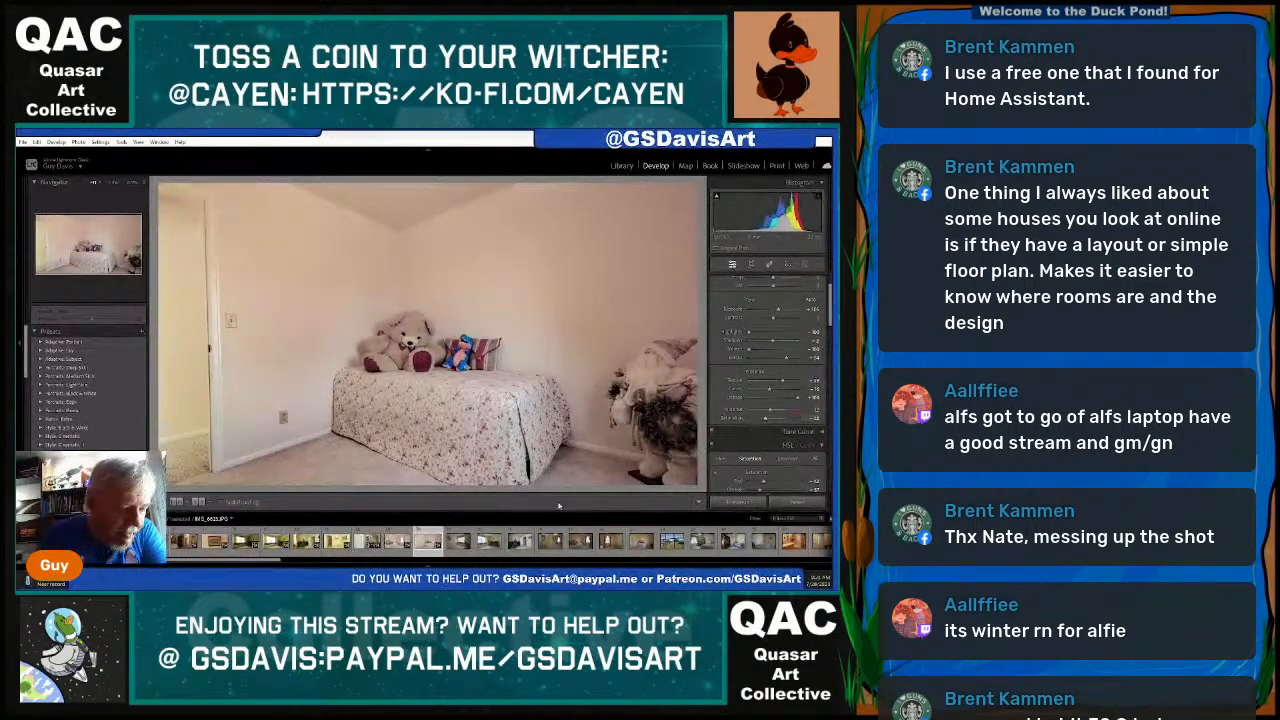
# Balance the yellow window-seat photo: lower highlights and whites, set shadows and blacks to +100, add dehaze, reduce vibrance slightly and brighten exposure.
pyautogui.click(457, 543)
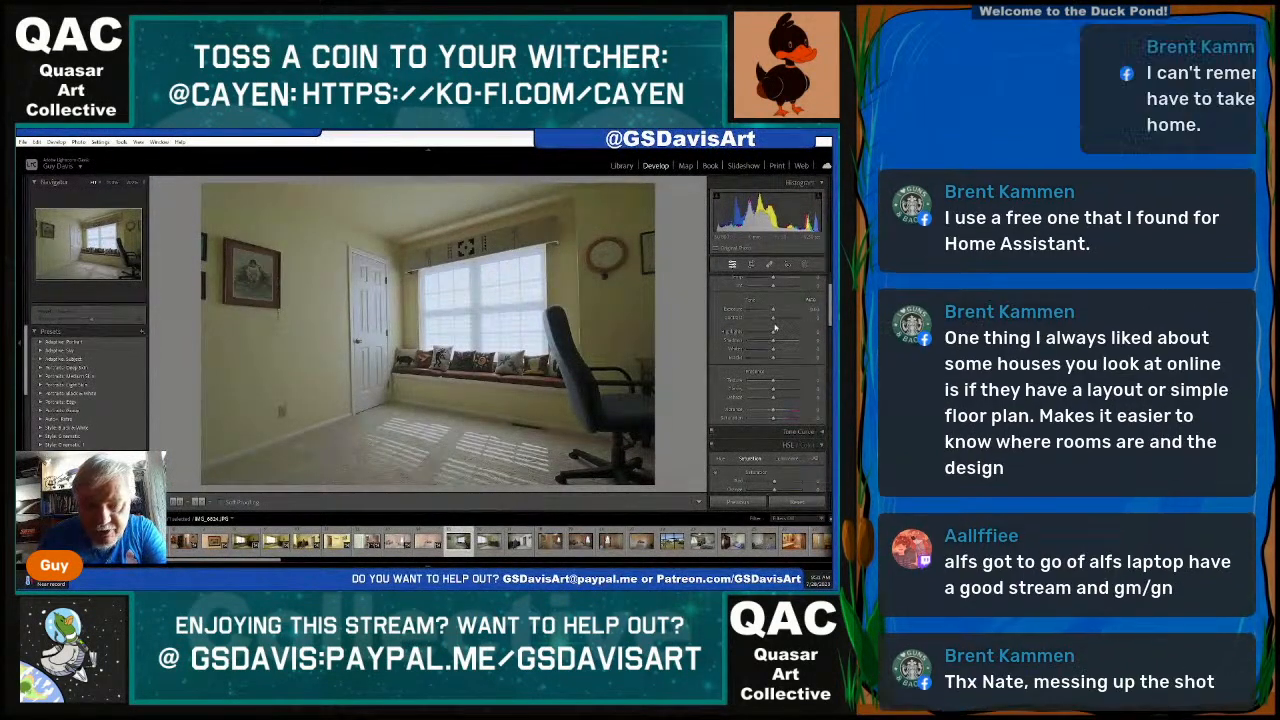
pyautogui.moveTo(773, 333); pyautogui.dragTo(801, 343)
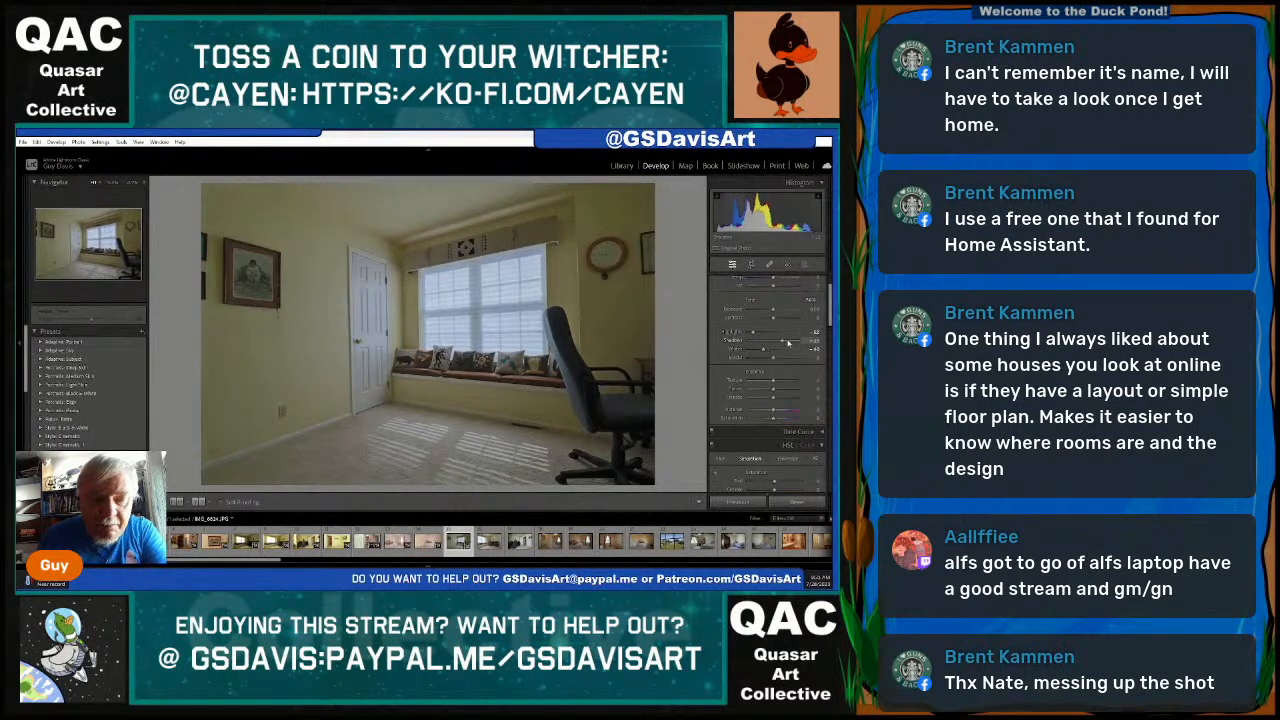
pyautogui.moveTo(785, 362); pyautogui.dragTo(784, 399)
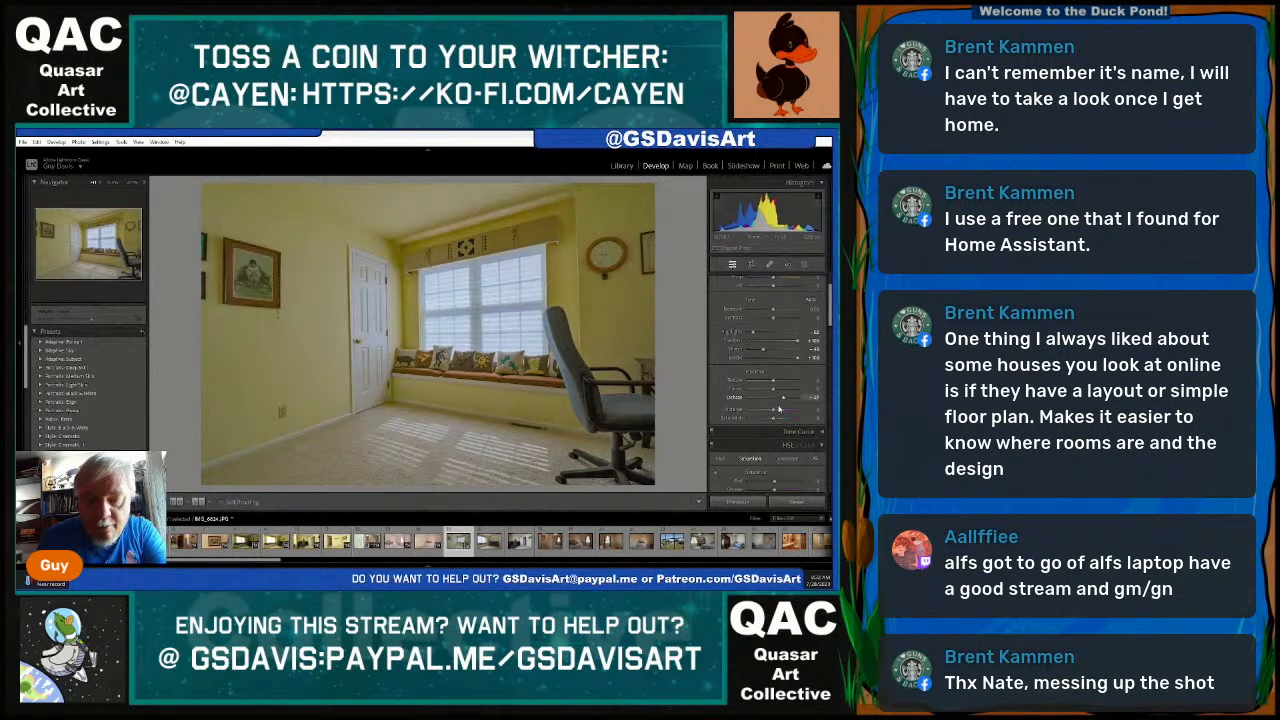
pyautogui.moveTo(779, 412); pyautogui.dragTo(771, 412)
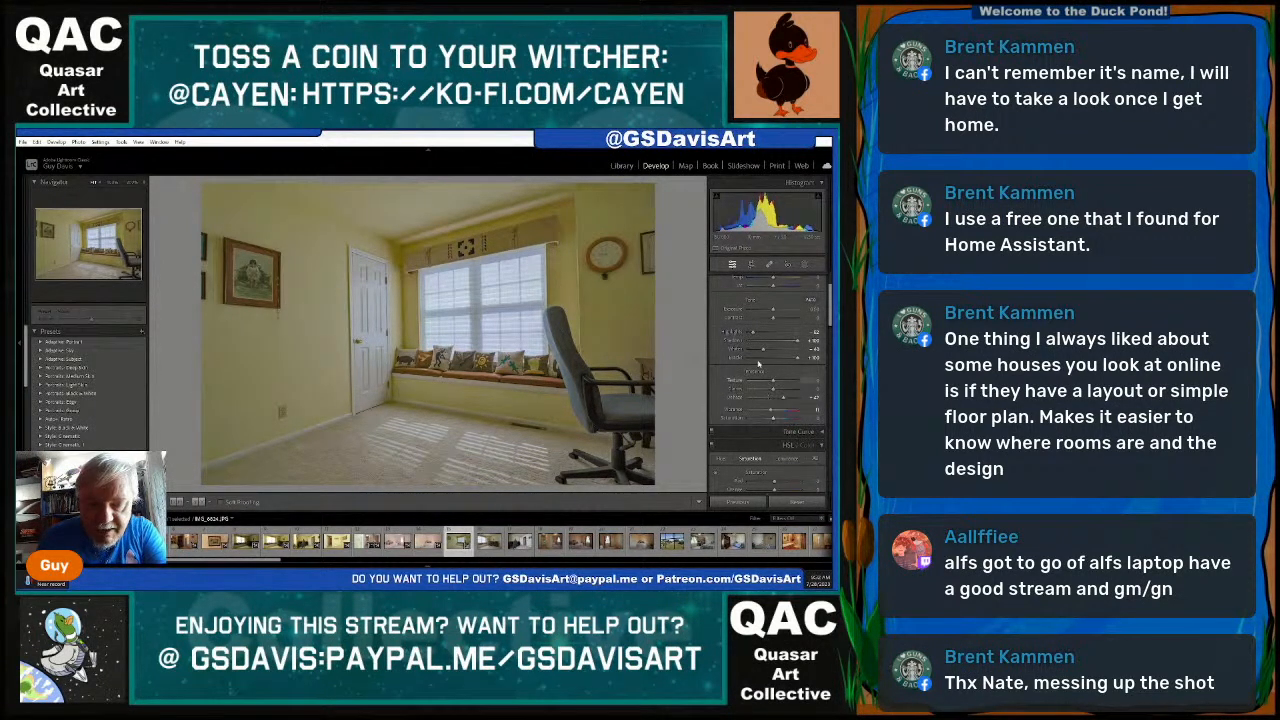
pyautogui.moveTo(773, 313); pyautogui.dragTo(782, 315)
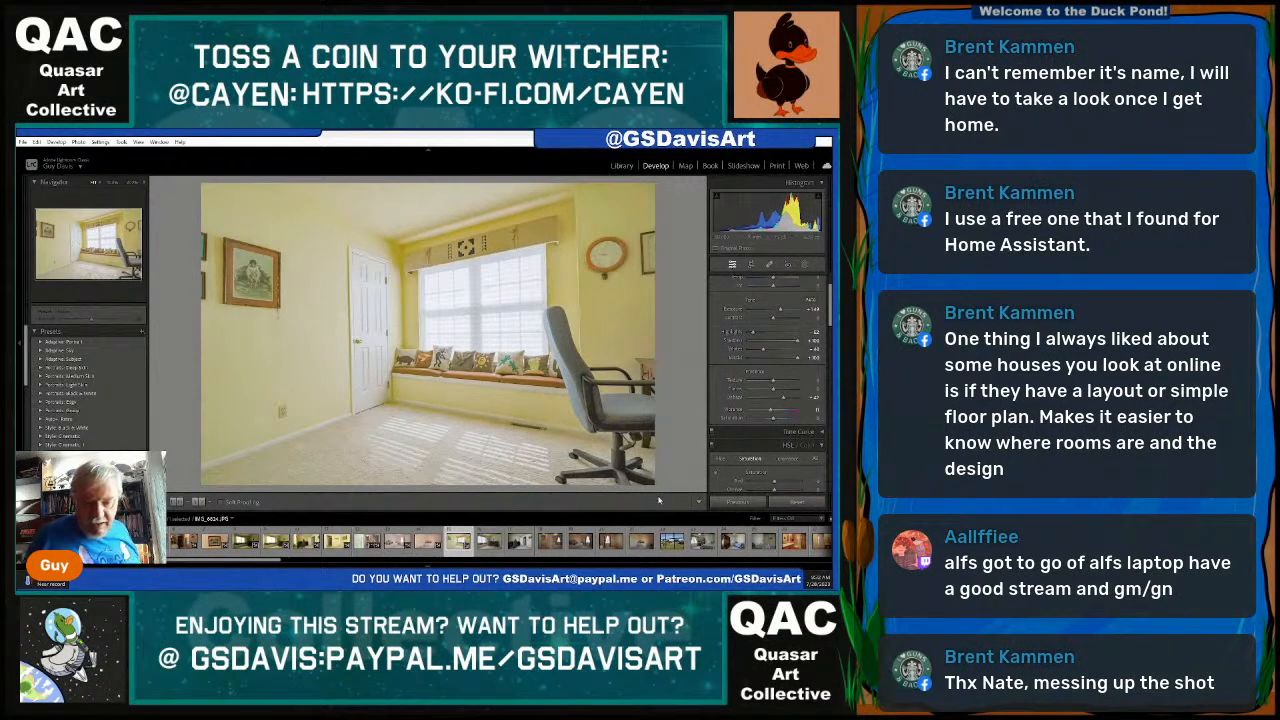
# Enable profile corrections for the window-seat photo using Canon as the lens make.
pyautogui.scroll(-5, 738, 458)
pyautogui.scroll(-4, 738, 458)
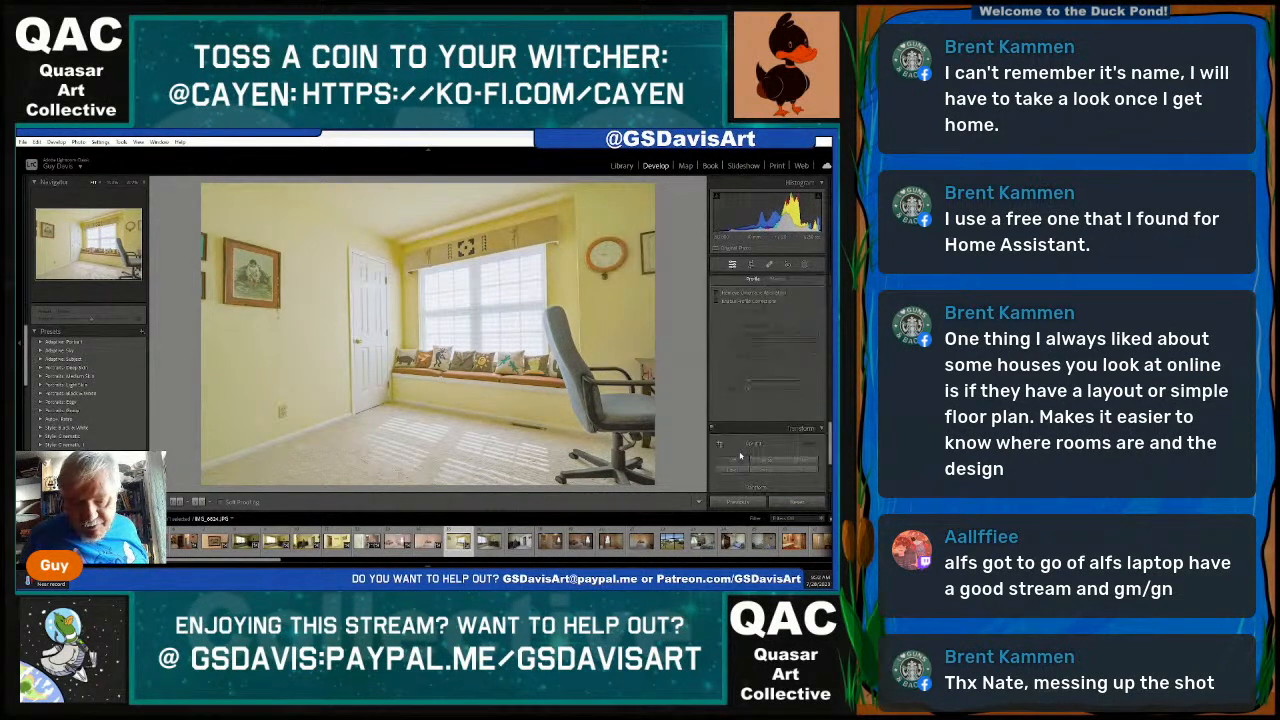
pyautogui.scroll(3, 740, 455)
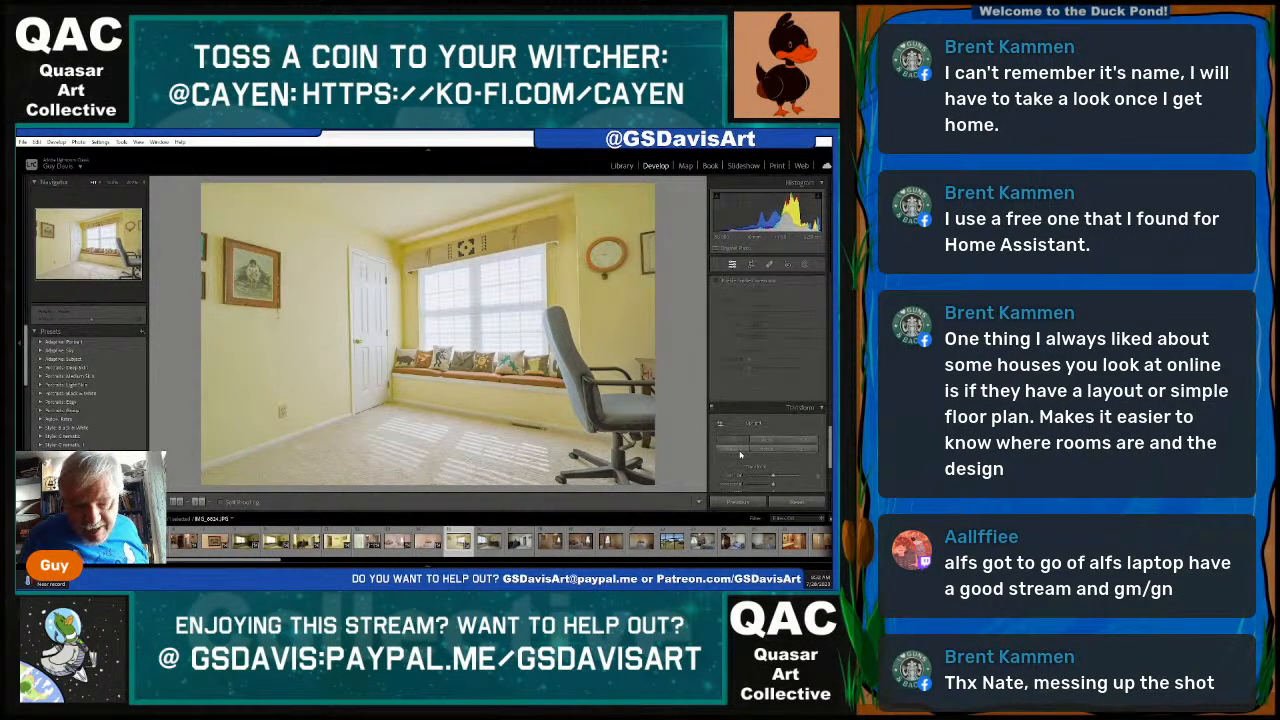
pyautogui.click(717, 398)
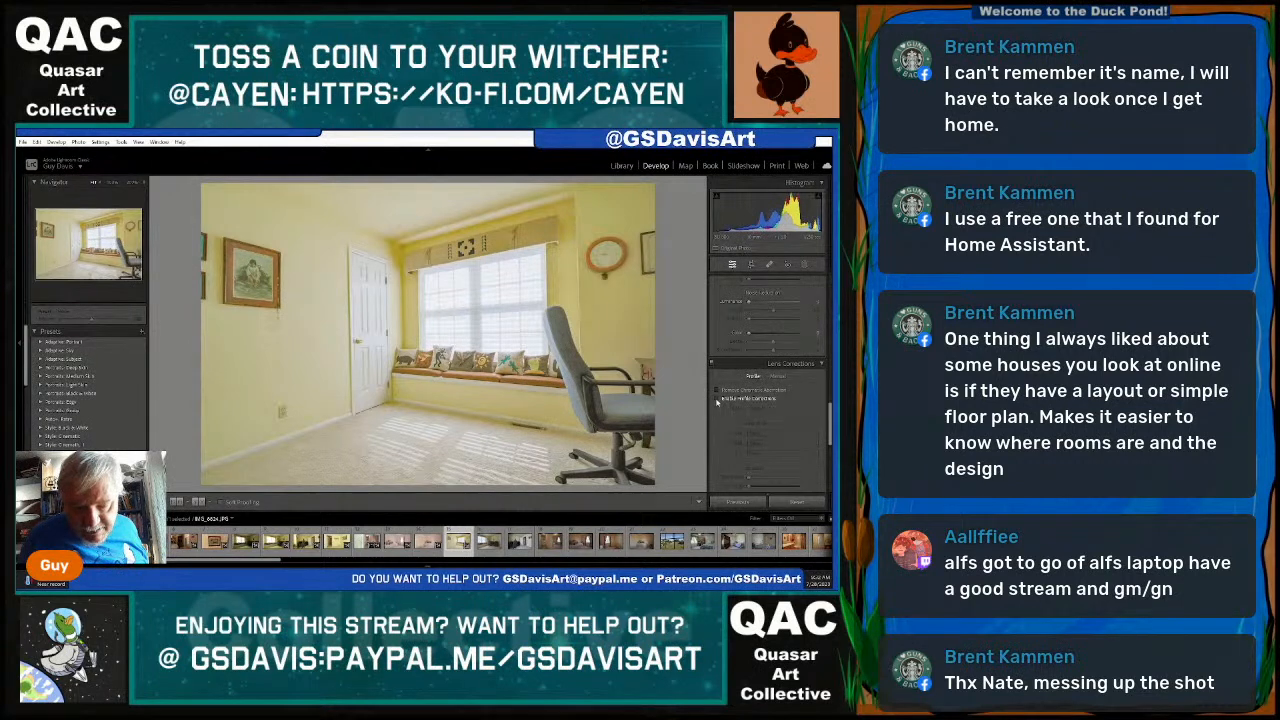
pyautogui.click(768, 434)
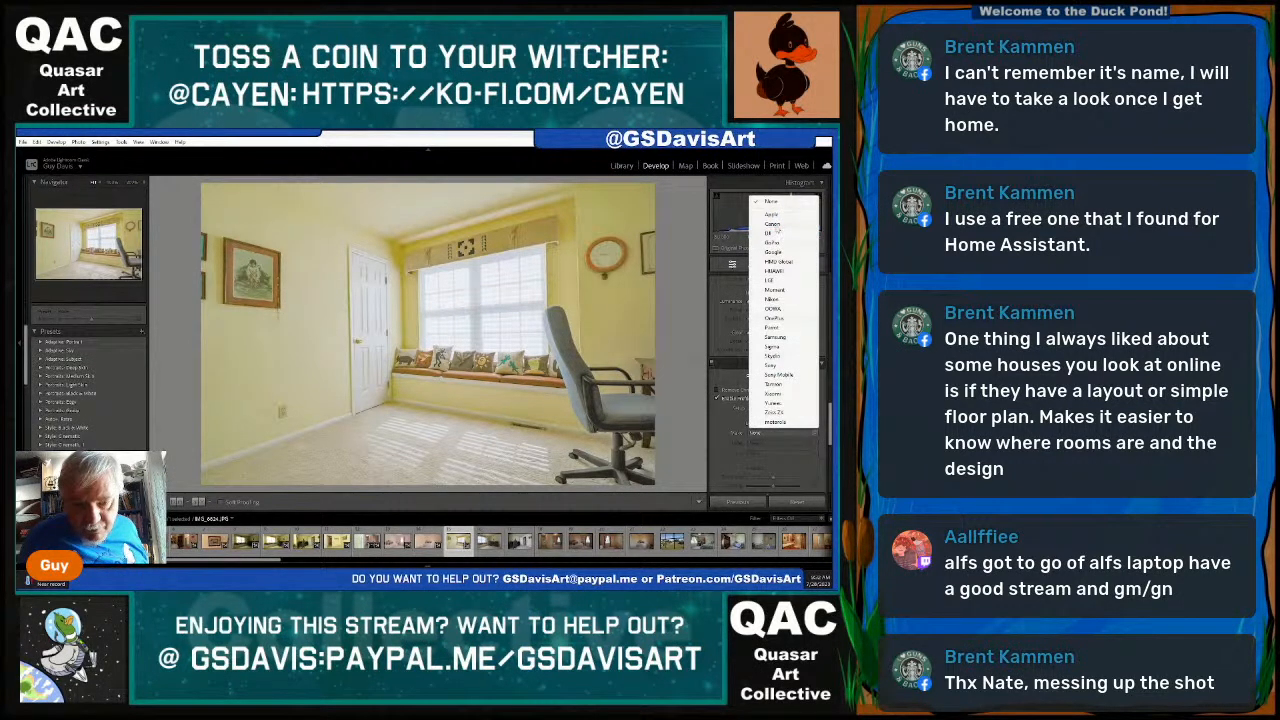
pyautogui.click(777, 225)
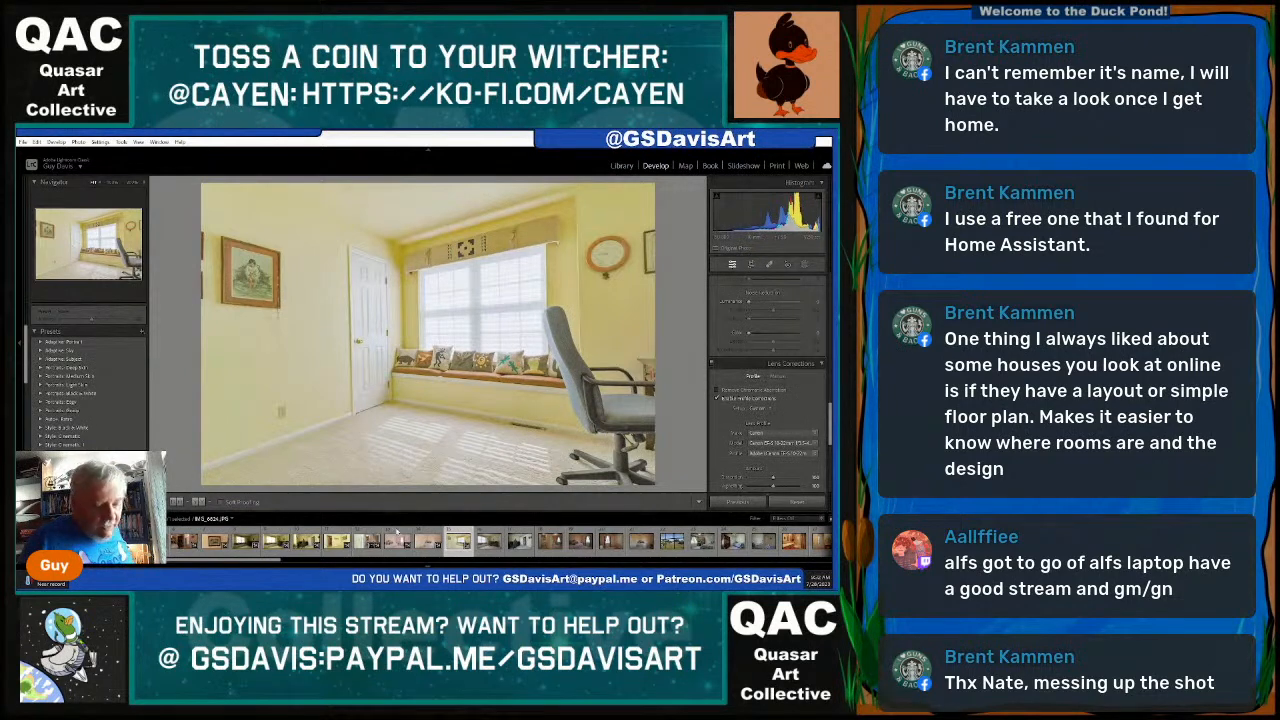
# Paste the window-seat photo's edit settings onto the next two photos of the yellow office.
pyautogui.click(489, 542)
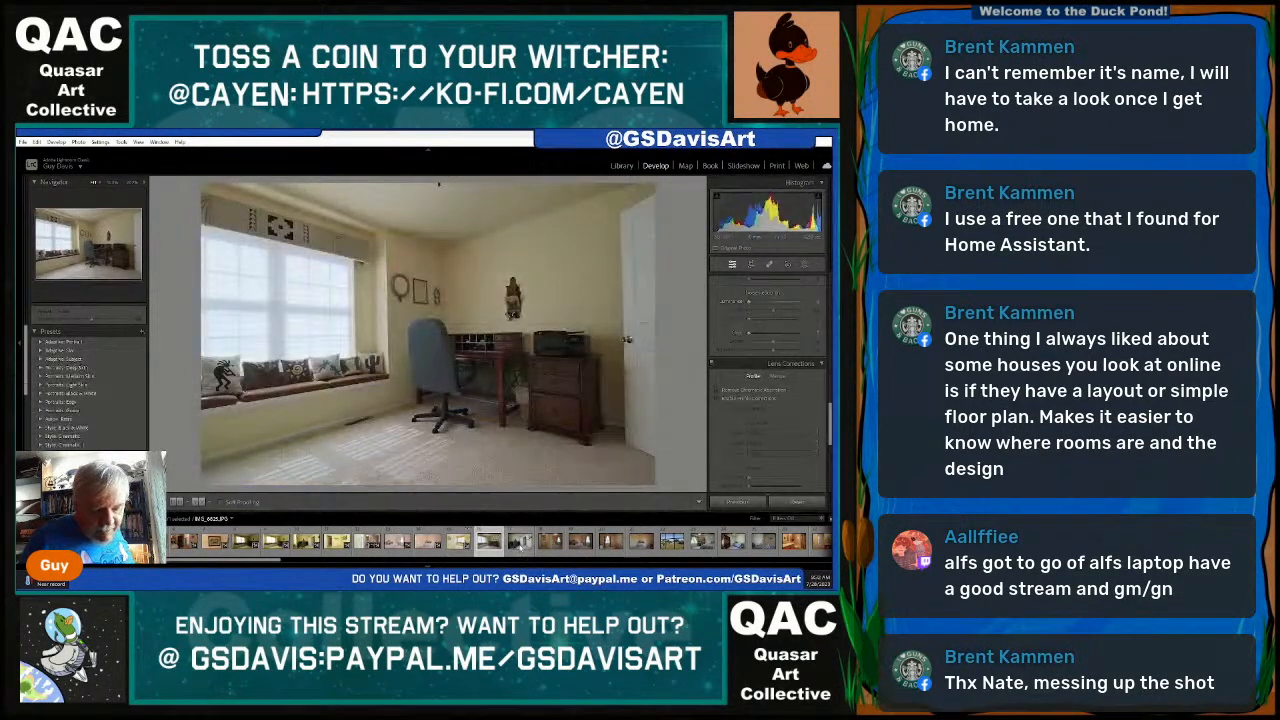
pyautogui.hotkey('ctrl', 'v')
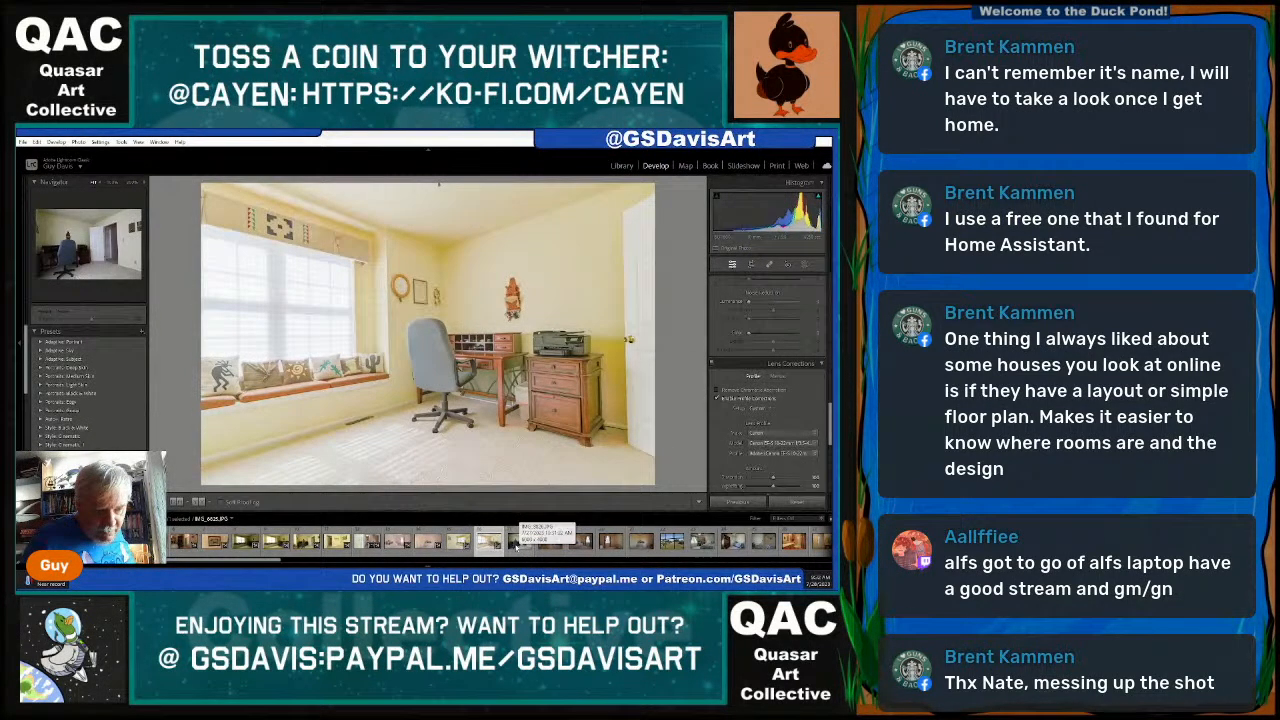
pyautogui.click(519, 542)
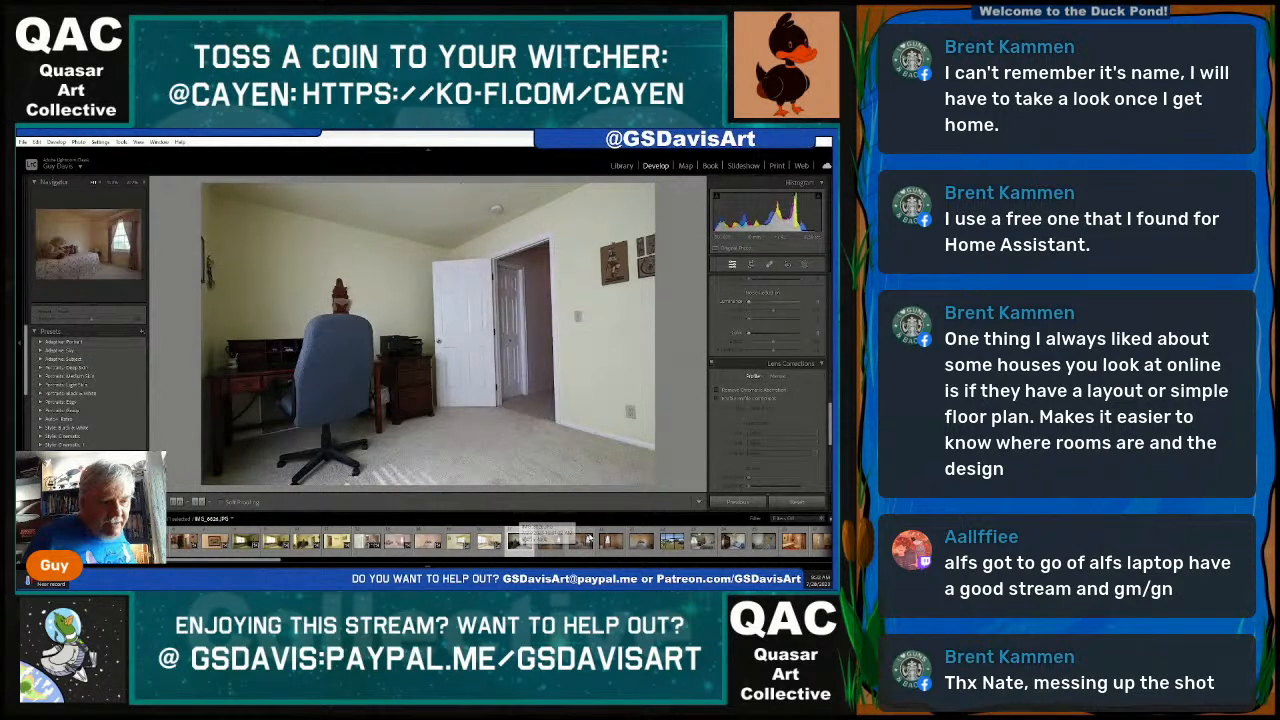
pyautogui.hotkey('ctrl', 'v')
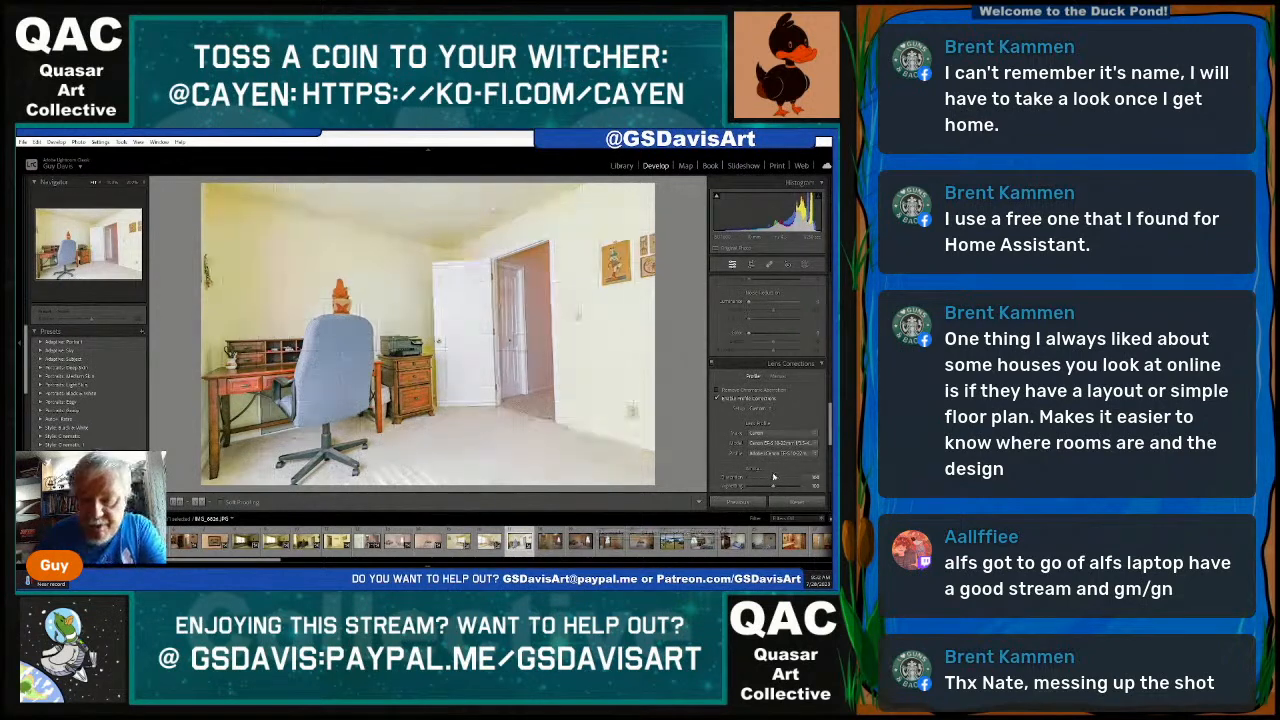
# Increase the dehaze and lower the exposure of the office photo with the blue chair and open door.
pyautogui.scroll(2, 726, 465)
pyautogui.scroll(5, 726, 465)
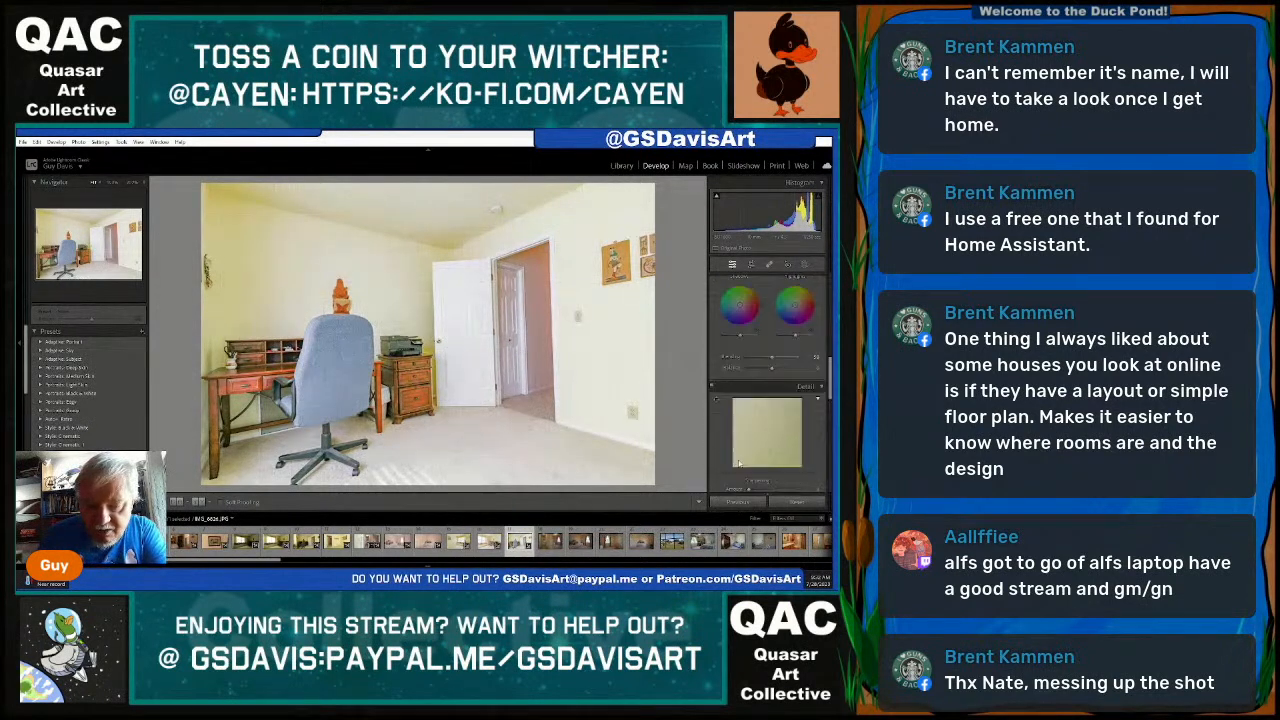
pyautogui.scroll(5, 758, 420)
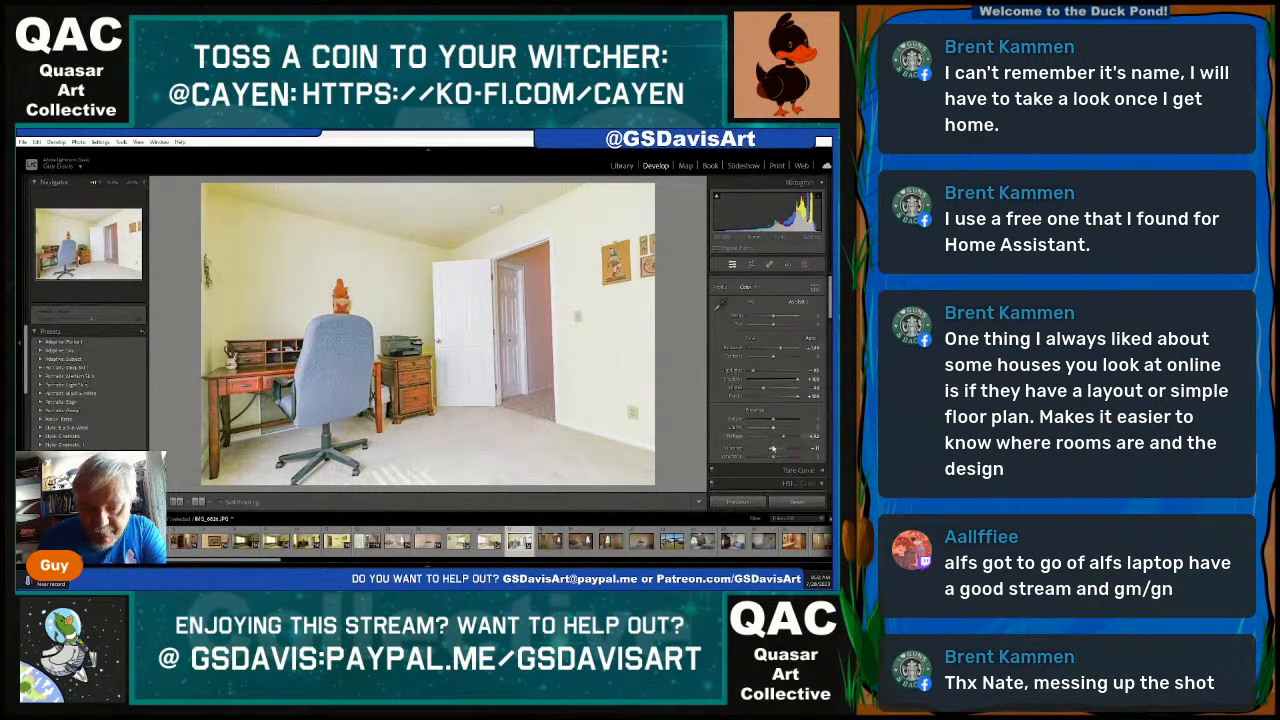
pyautogui.moveTo(783, 438); pyautogui.dragTo(787, 440)
pyautogui.moveTo(782, 349); pyautogui.dragTo(778, 350)
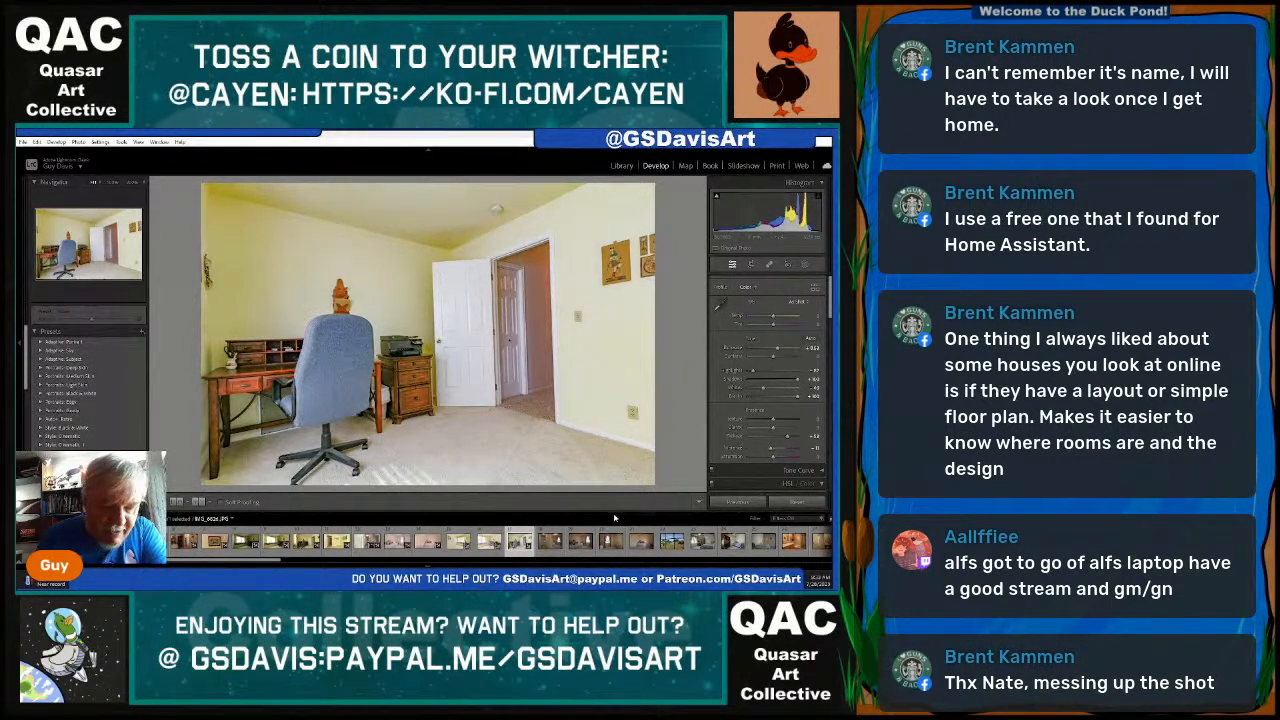
# Lower the exposure of the office photo with the desk and window, and recheck the window-seat photo.
pyautogui.click(488, 541)
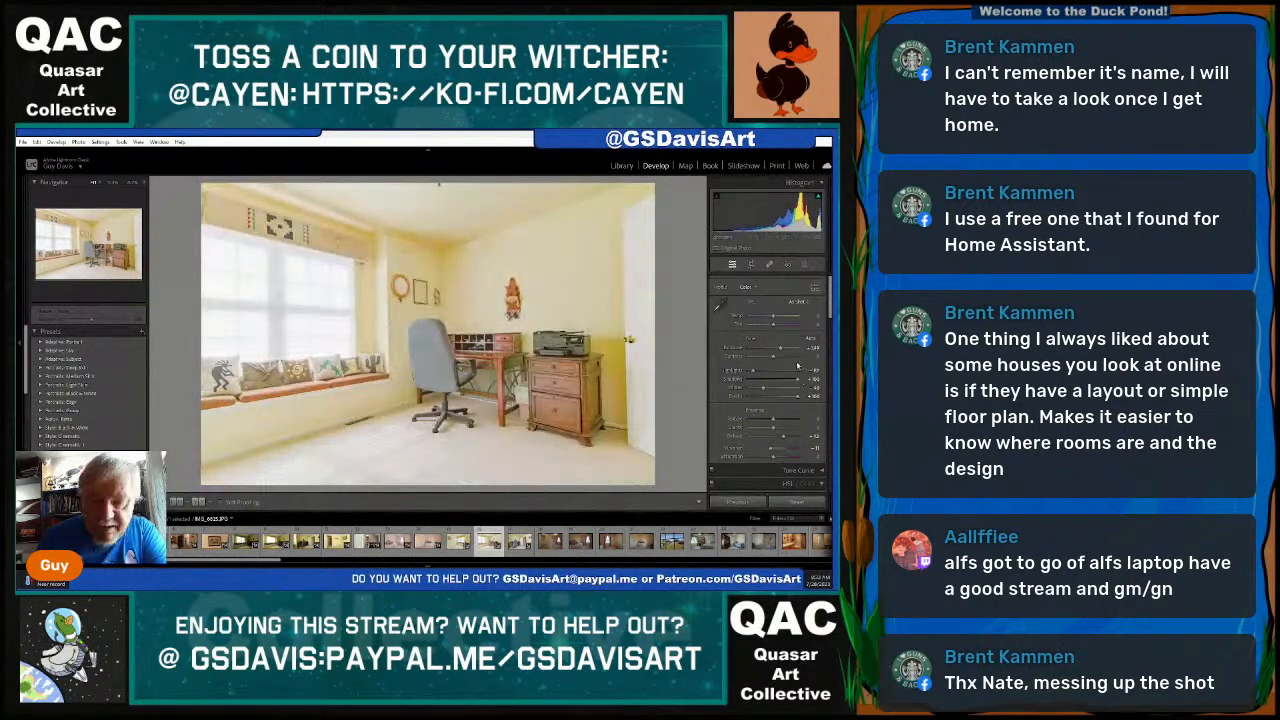
pyautogui.moveTo(781, 349); pyautogui.dragTo(777, 351)
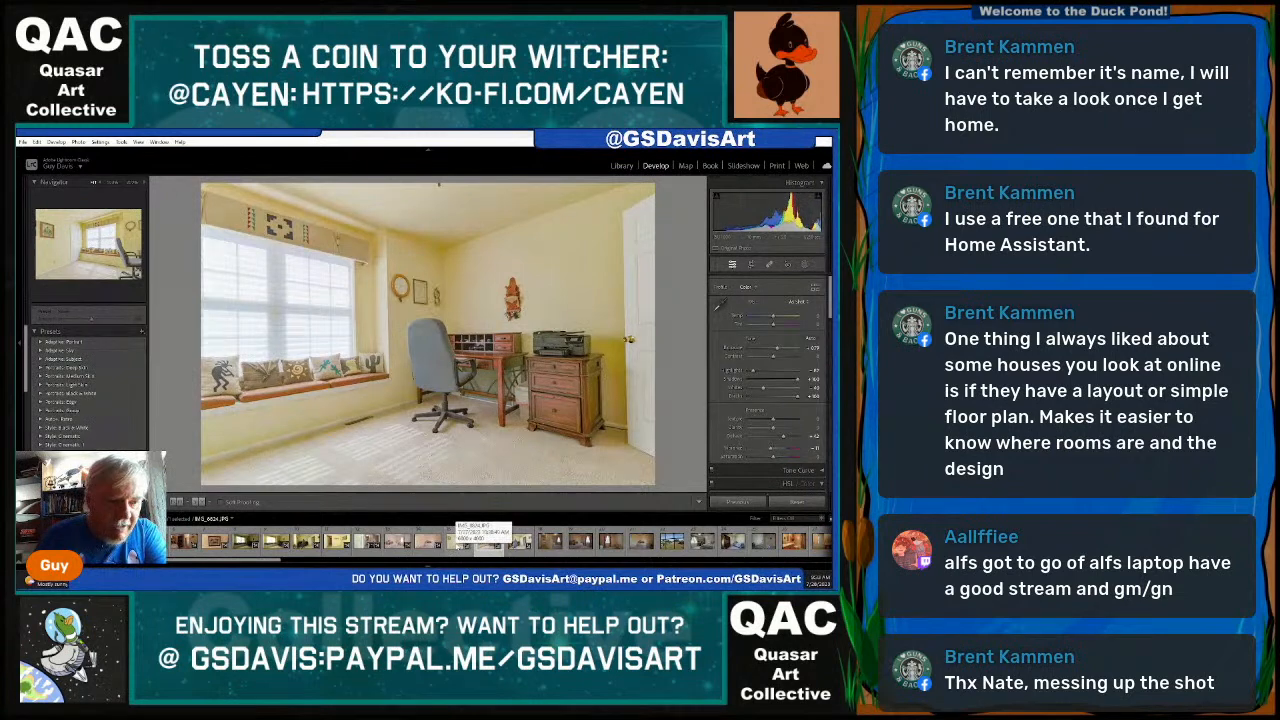
pyautogui.click(459, 542)
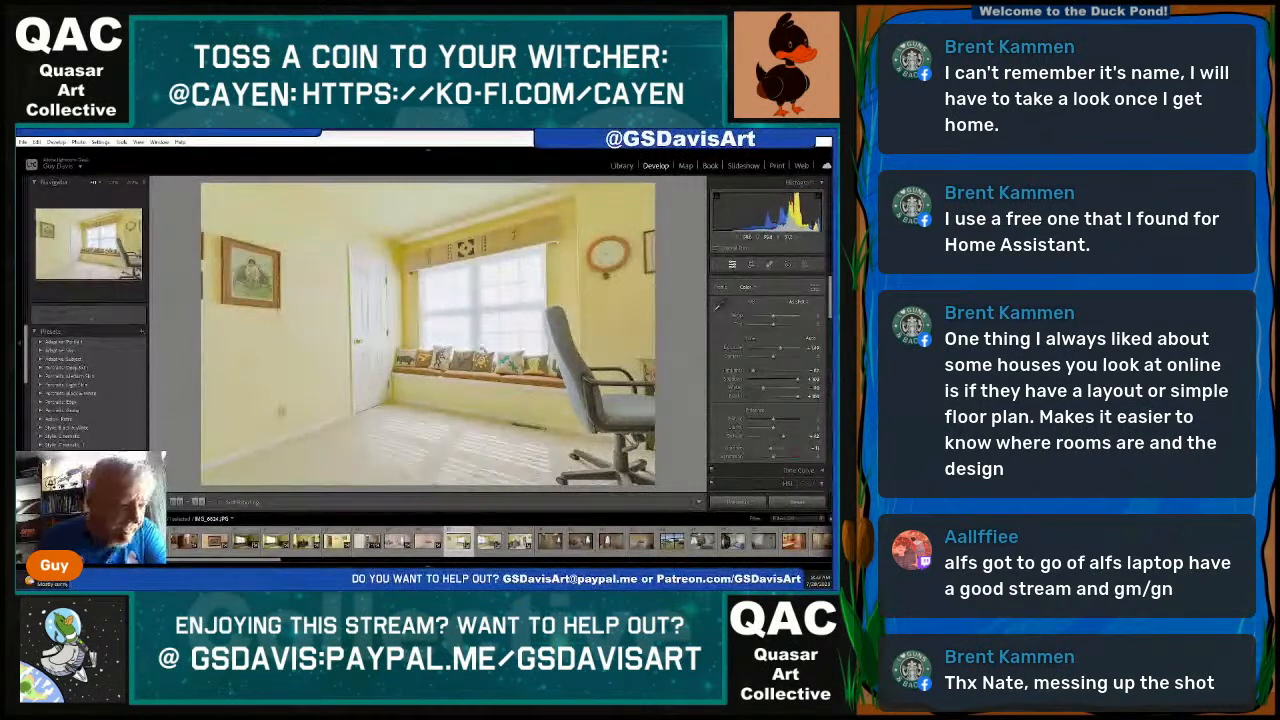
# Open the unedited hallway photo showing the bedroom window and bring up its lens correction settings.
pyautogui.click(551, 543)
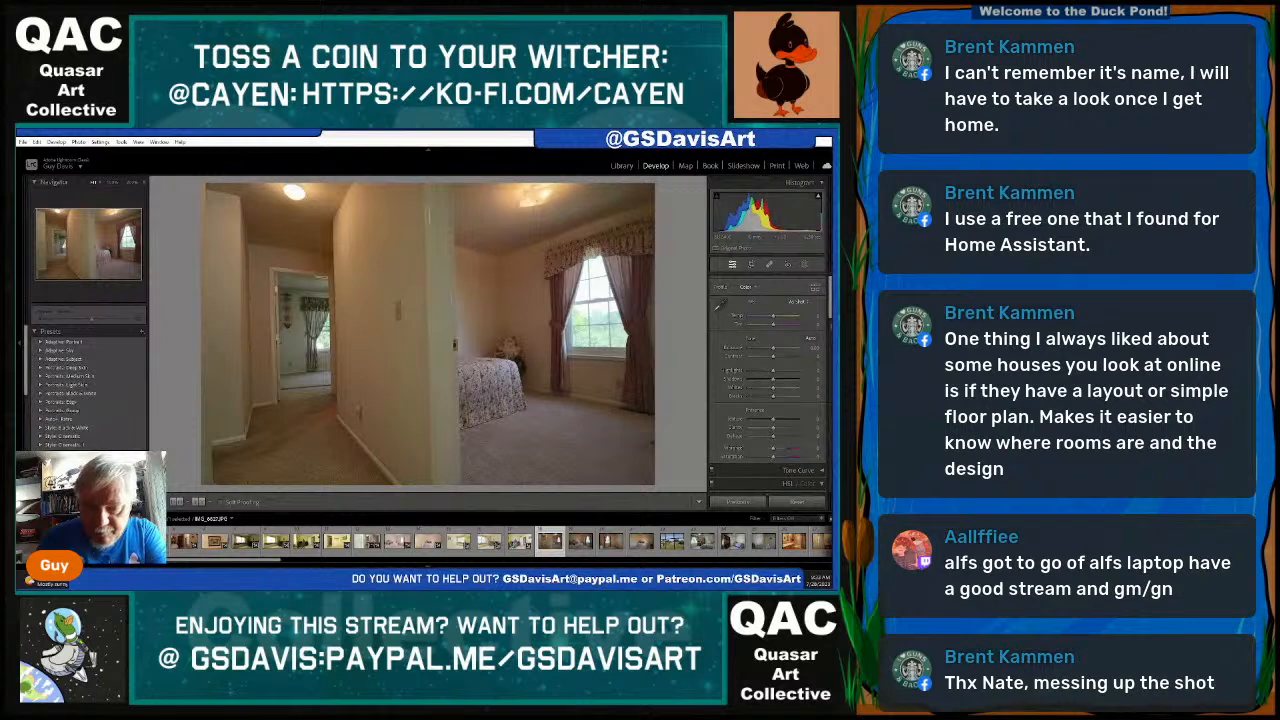
pyautogui.scroll(-10, 765, 380)
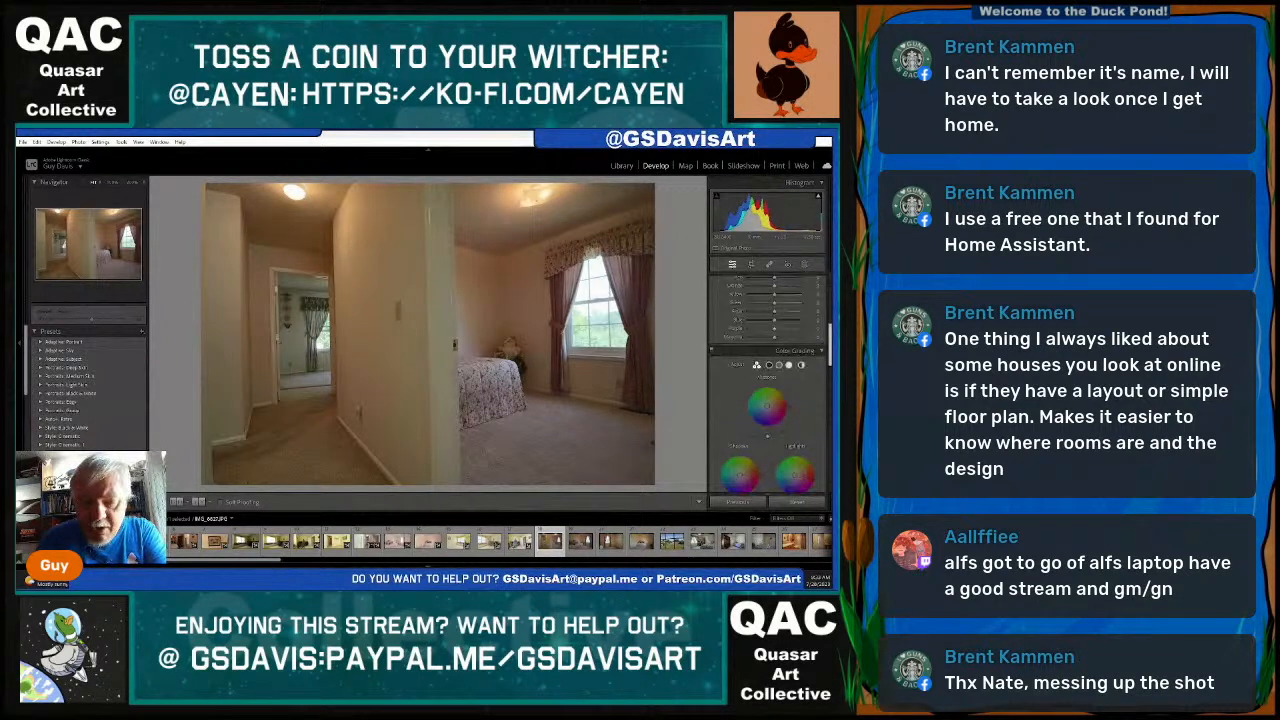
pyautogui.scroll(-10, 767, 380)
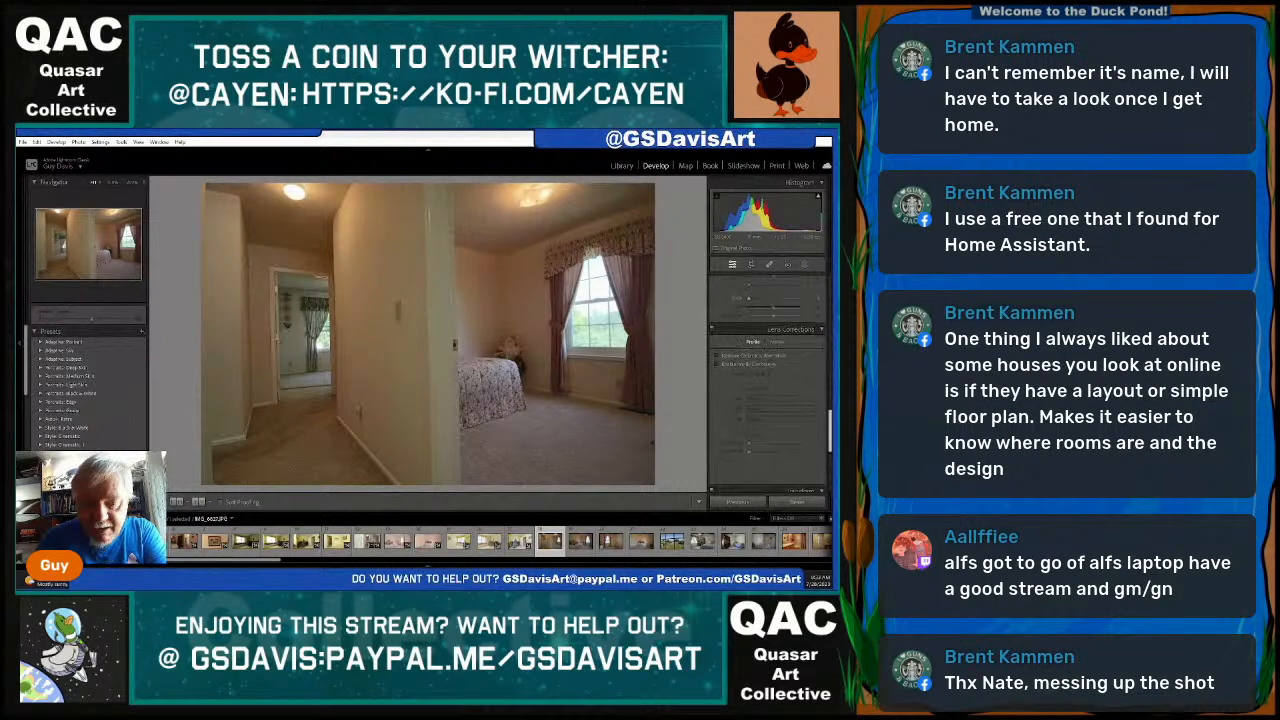